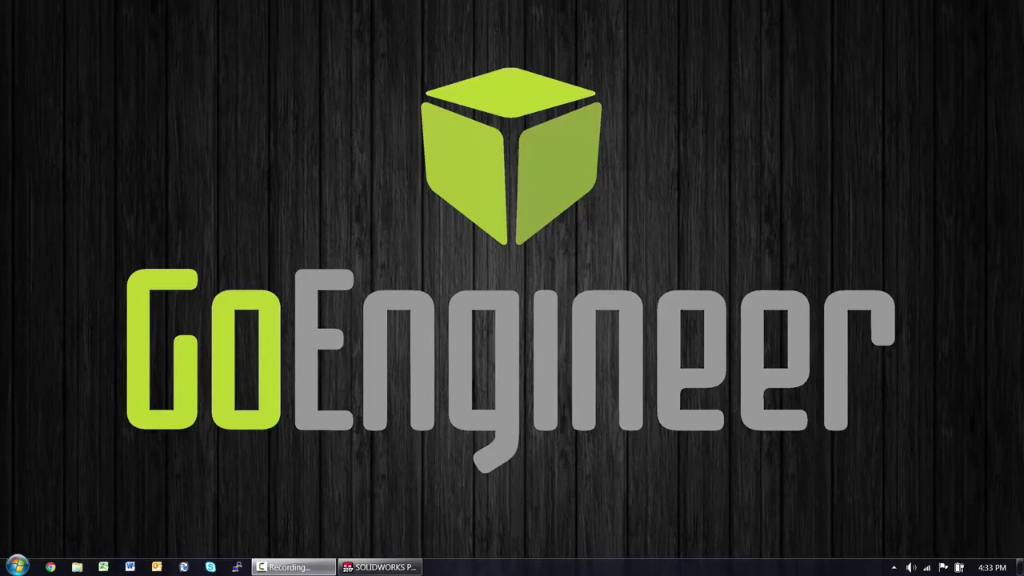
- Bring SOLIDWORKS back up and create a new blank part document, Part3
{"action": "left_click", "coordinate": [379, 566]}
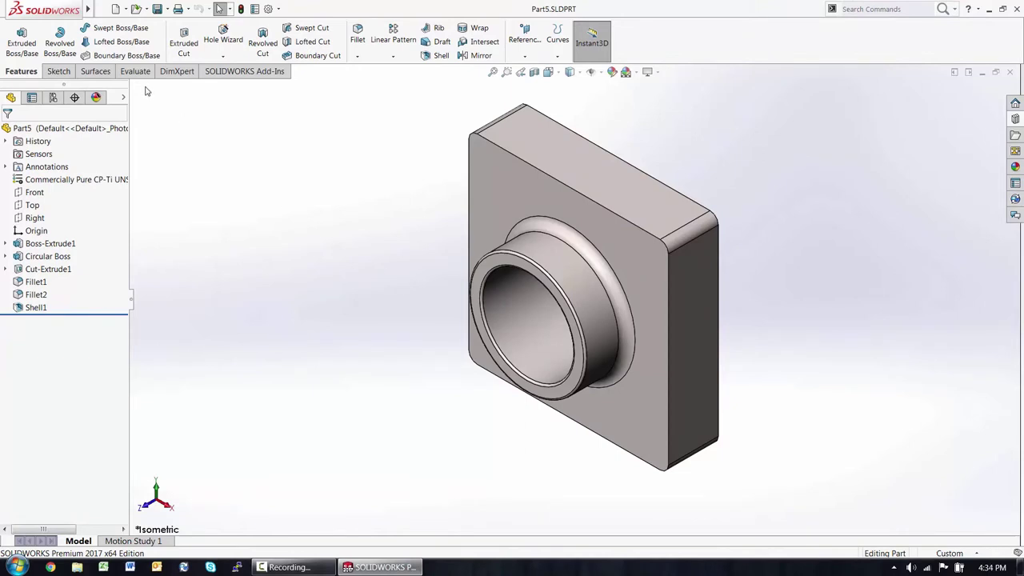
{"action": "left_click", "coordinate": [116, 9]}
{"action": "left_click", "coordinate": [424, 417]}
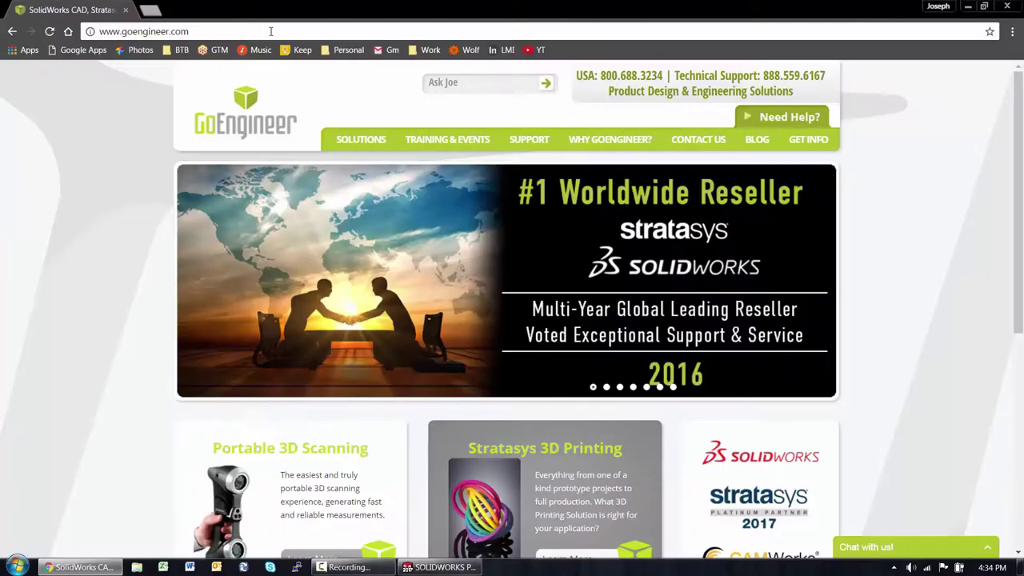
- Search GoEngineer's Ask Joe knowledge base for 'getting started'
{"action": "left_click", "coordinate": [444, 84]}
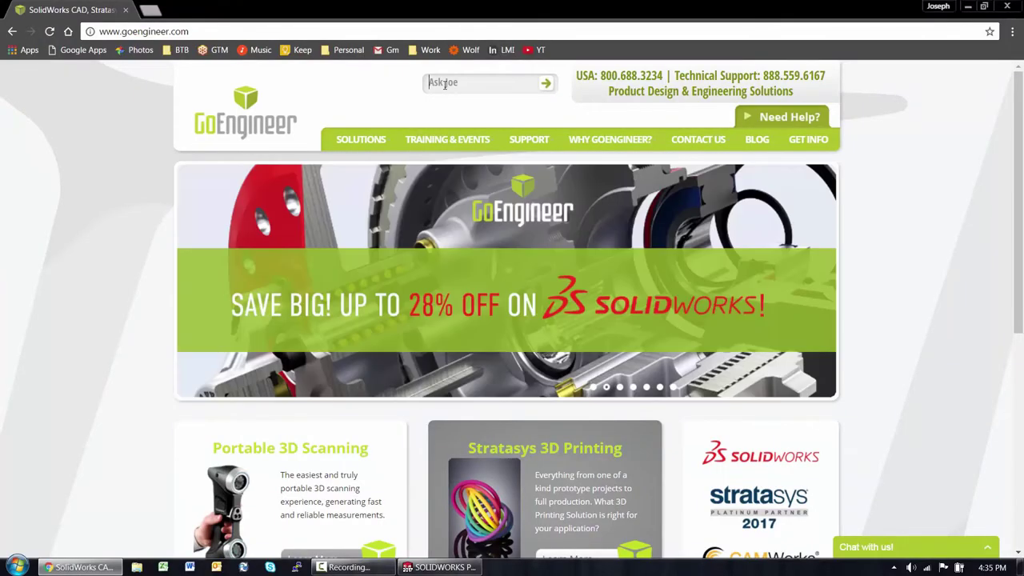
{"action": "type", "text": "getti"}
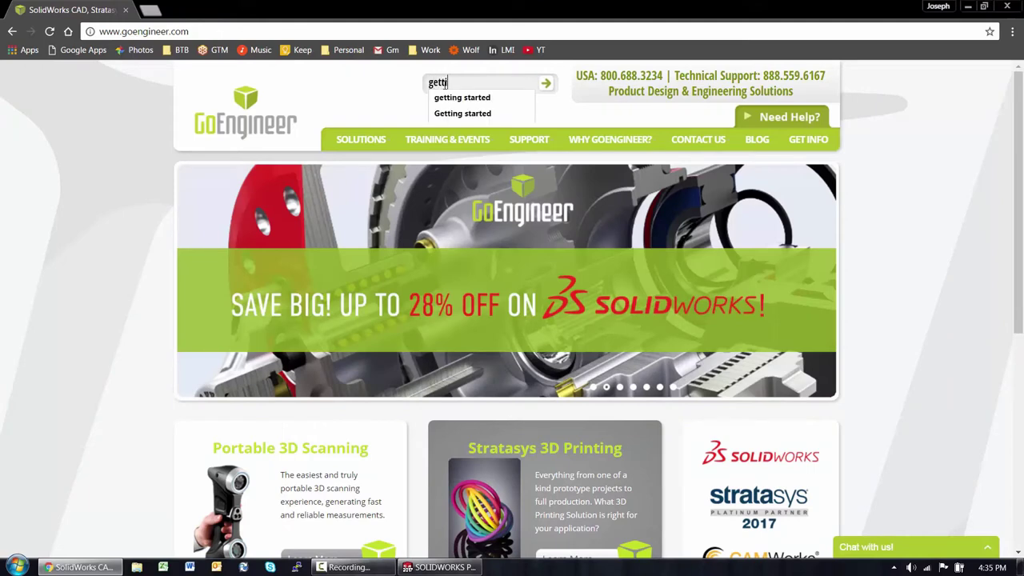
{"action": "type", "text": "ng start"}
{"action": "key", "text": "Return"}
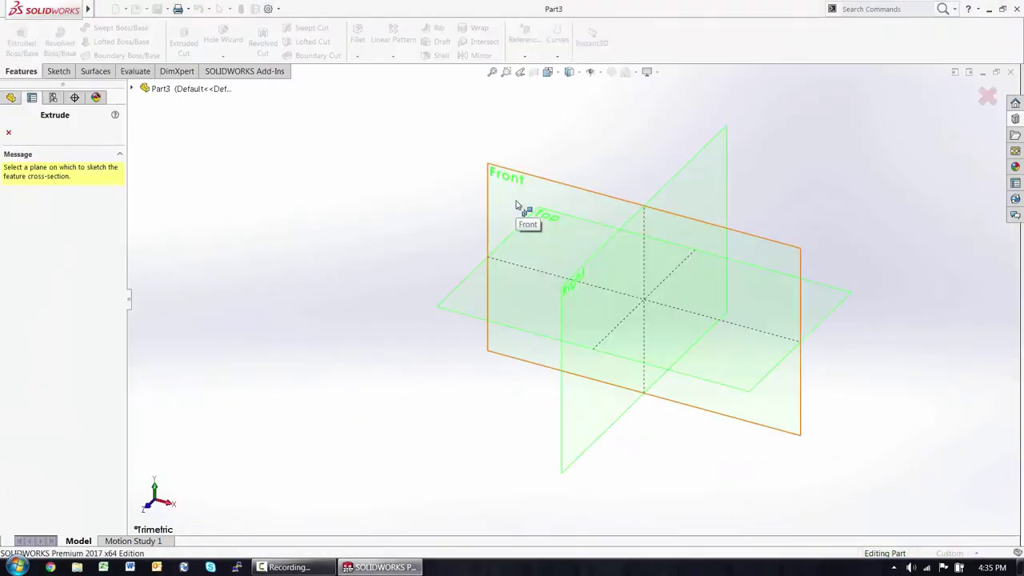
- Sketch a rectangle from the origin on the Front plane
{"action": "left_click", "coordinate": [523, 210]}
{"action": "right_click_drag", "start_coordinate": [483, 228], "coordinate": [482, 243]}
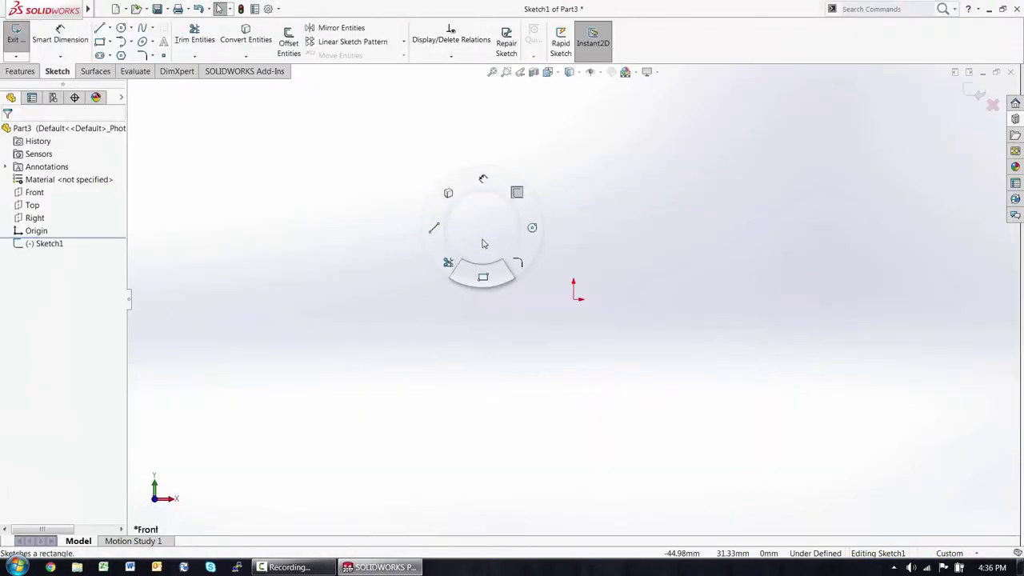
{"action": "left_click", "coordinate": [572, 299]}
{"action": "left_click", "coordinate": [379, 128]}
{"action": "right_click_drag", "start_coordinate": [381, 130], "coordinate": [381, 87]}
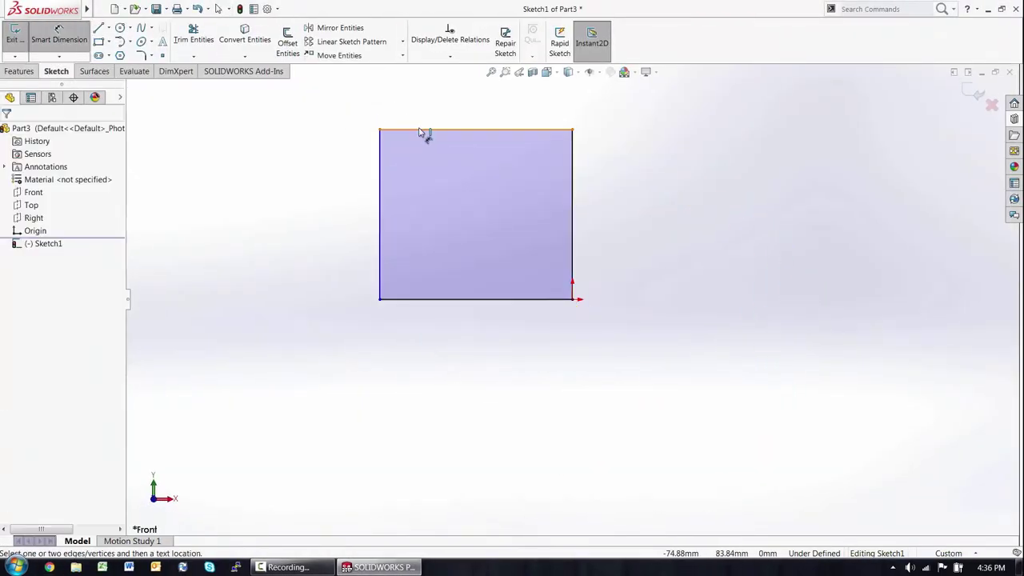
- Dimension the rectangle 120 mm wide and 120 mm tall
{"action": "left_click", "coordinate": [419, 129]}
{"action": "left_click", "coordinate": [424, 84]}
{"action": "type", "text": "120"}
{"action": "key", "text": "Return"}
{"action": "left_click", "coordinate": [380, 170]}
{"action": "left_click", "coordinate": [332, 170]}
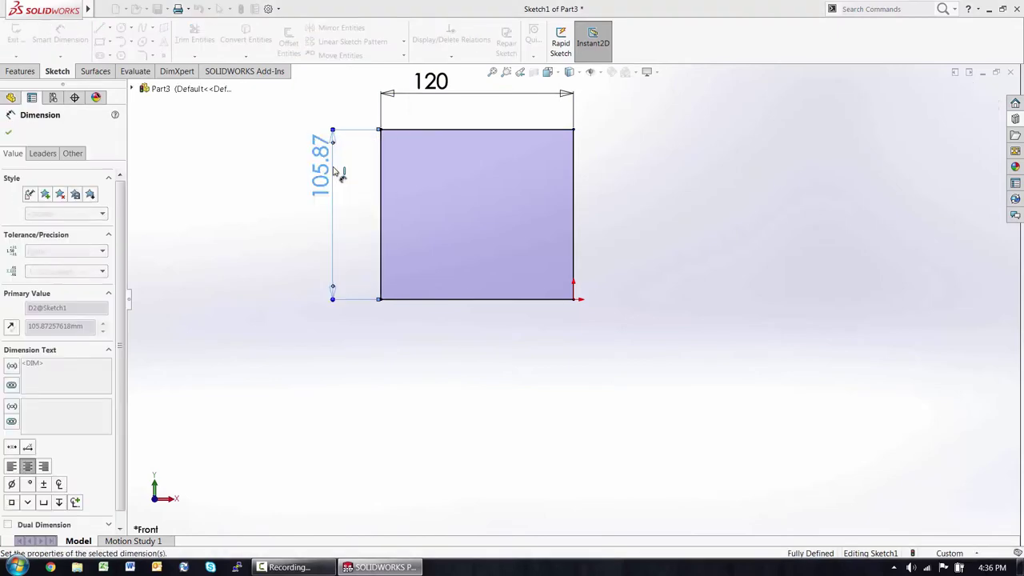
{"action": "type", "text": "120"}
{"action": "key", "text": "Return"}
- Extrude the square sketch into a 120 mm deep block
{"action": "right_click_drag", "start_coordinate": [598, 320], "coordinate": [598, 342]}
{"action": "type", "text": "120"}
{"action": "key", "text": "Return"}
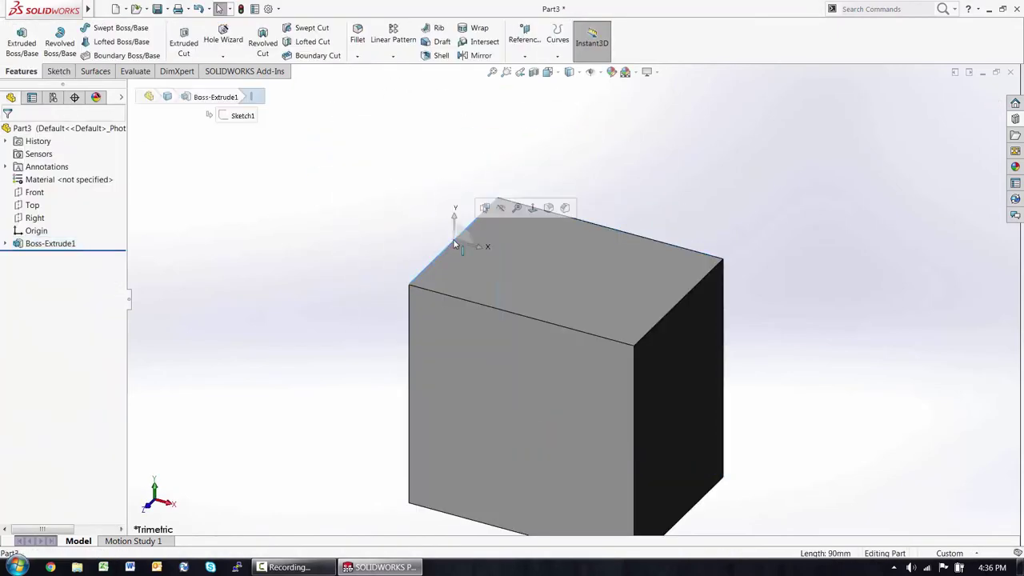
- Round three edges of the block with a 10 mm fillet
{"action": "left_click", "coordinate": [484, 208]}
{"action": "left_click", "coordinate": [679, 302]}
{"action": "left_click", "coordinate": [685, 505]}
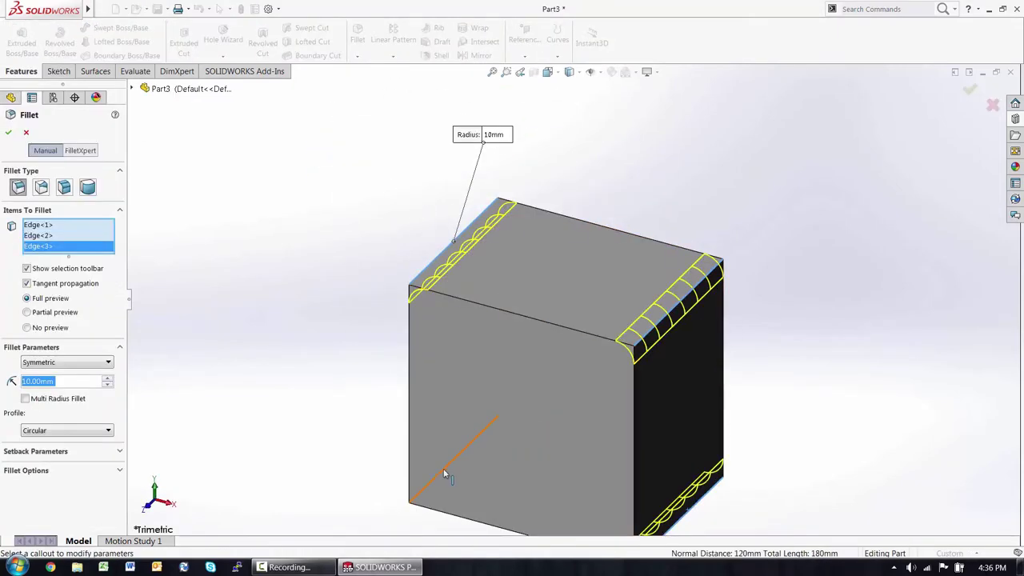
{"action": "key", "text": "Return"}
- Shell the block to a 4 mm wall with the front face removed
{"action": "left_click", "coordinate": [498, 439]}
{"action": "left_click", "coordinate": [441, 56]}
{"action": "type", "text": "4"}
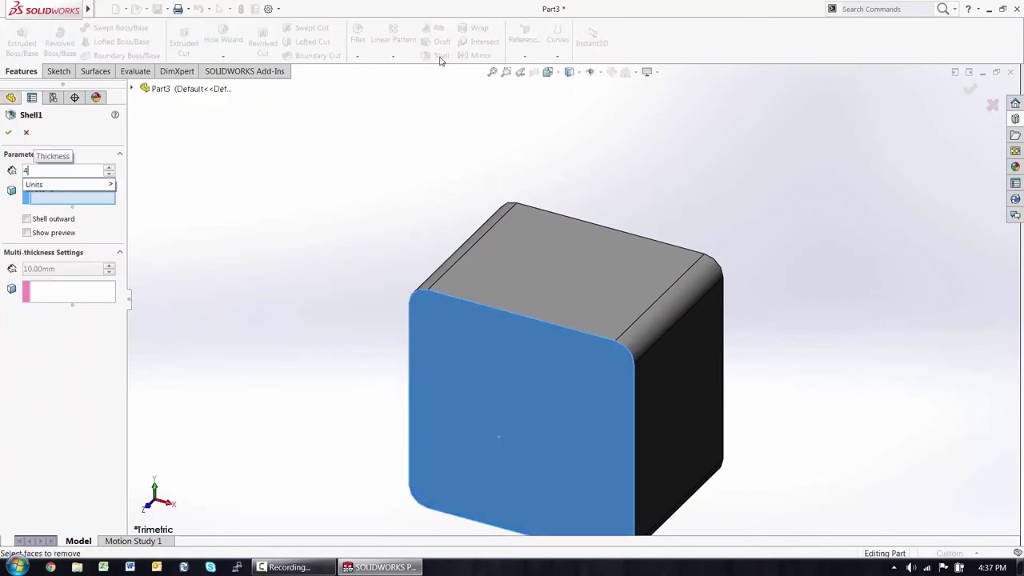
{"action": "key", "text": "Return"}
- Start a cut sketch on the rim face and convert the rim edges into it
{"action": "scroll", "coordinate": [509, 211], "scroll_direction": "down", "scroll_amount": 5}
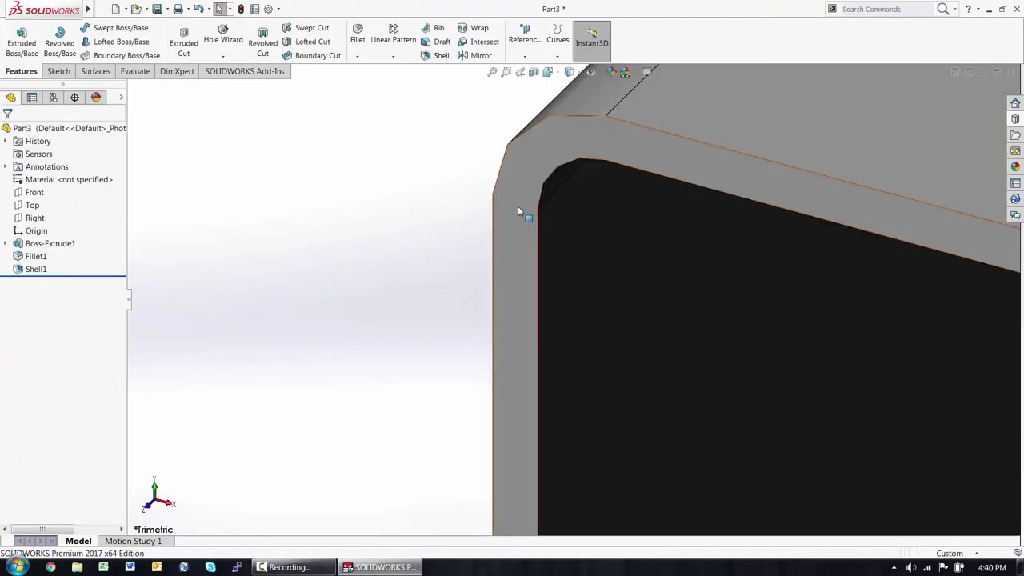
{"action": "left_click", "coordinate": [518, 207]}
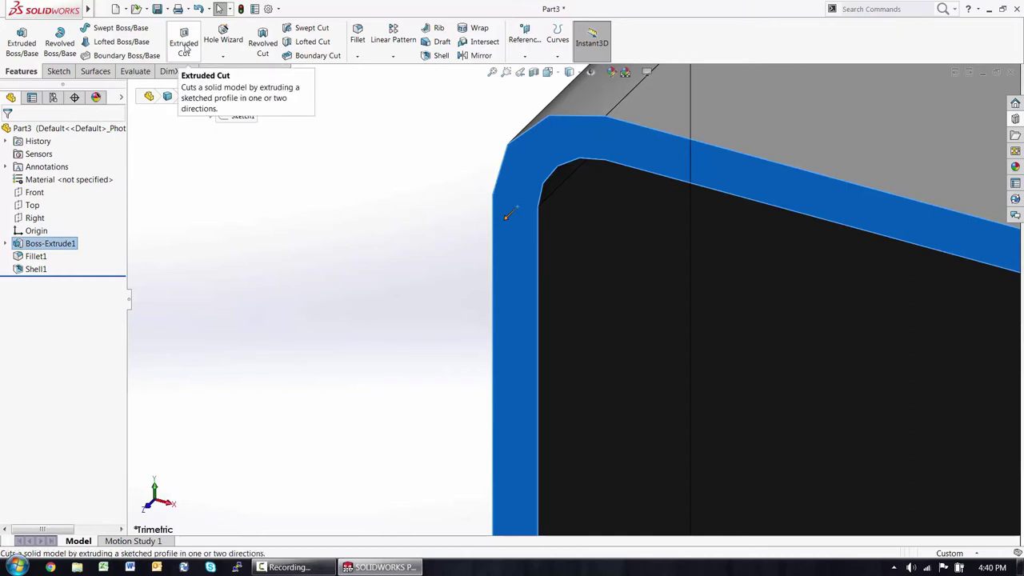
{"action": "left_click", "coordinate": [185, 48]}
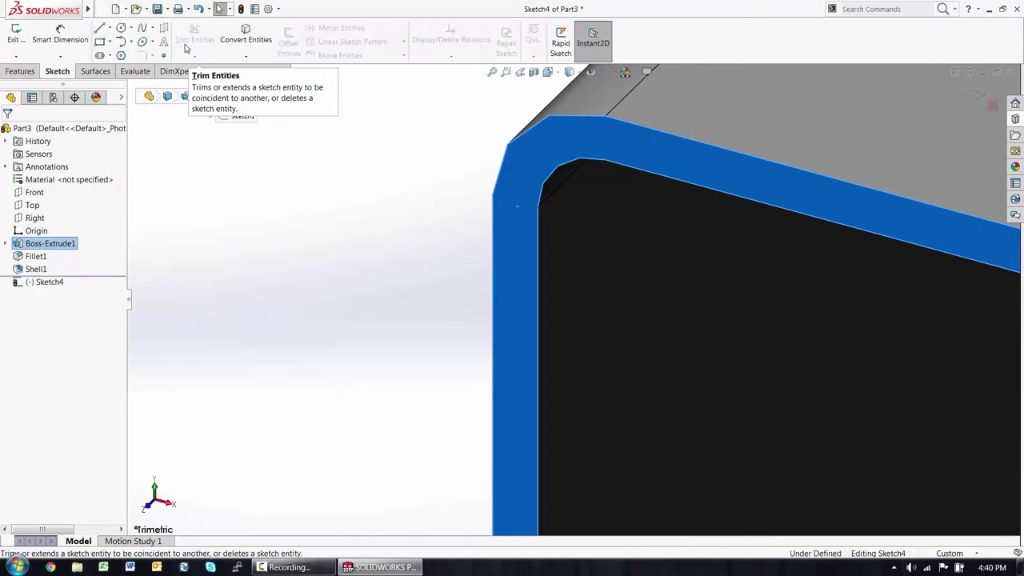
{"action": "left_click", "coordinate": [244, 42]}
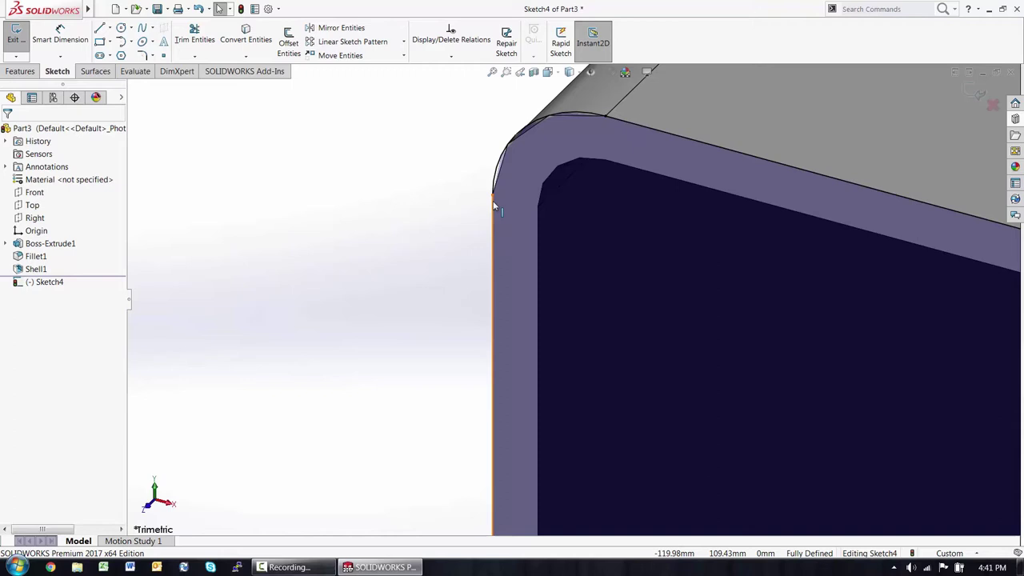
- Offset the converted rim outline 2 mm outward
{"action": "left_click", "coordinate": [523, 211]}
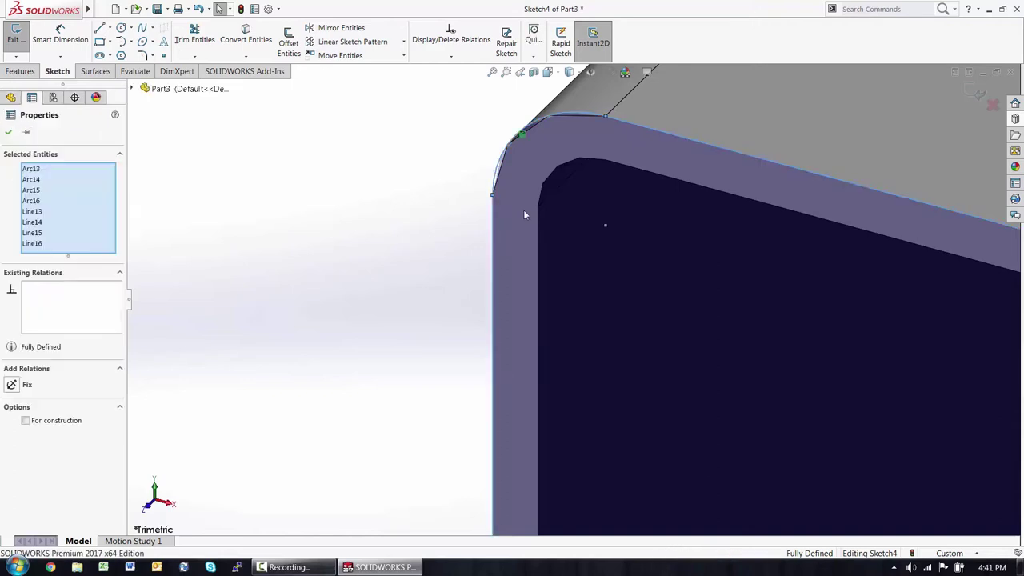
{"action": "left_click", "coordinate": [288, 41]}
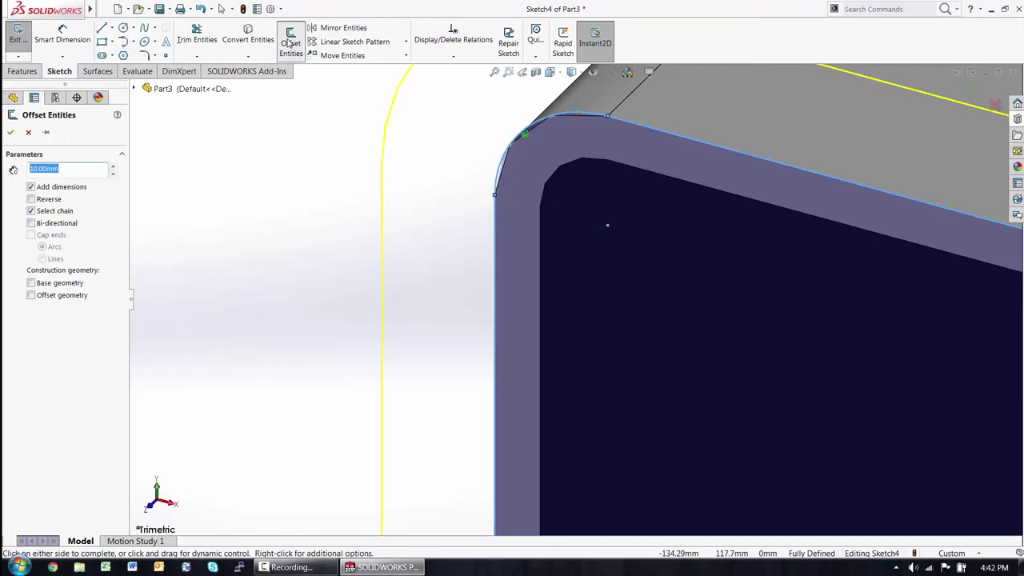
{"action": "type", "text": "2"}
{"action": "key", "text": "Return"}
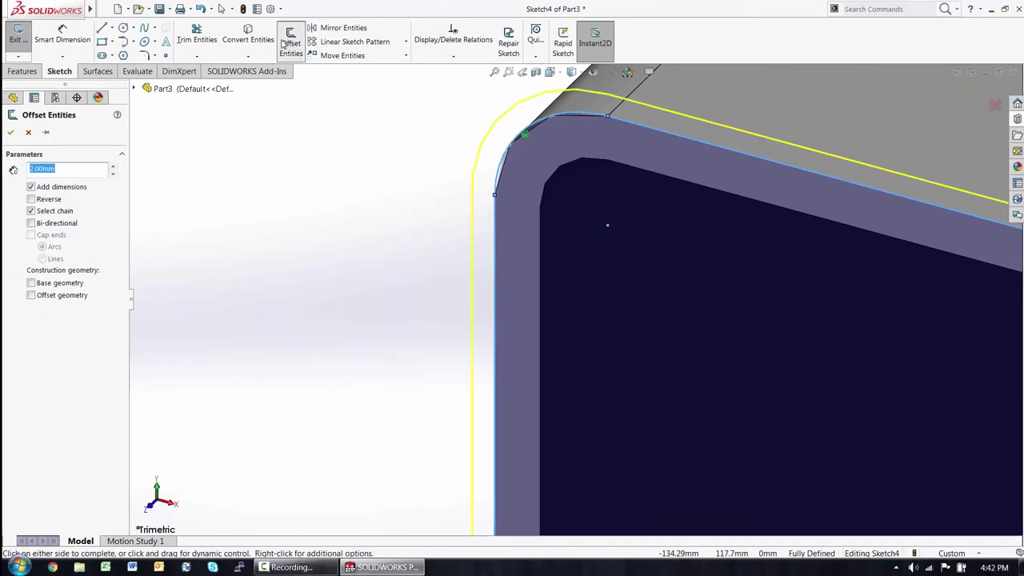
{"action": "key", "text": "Return"}
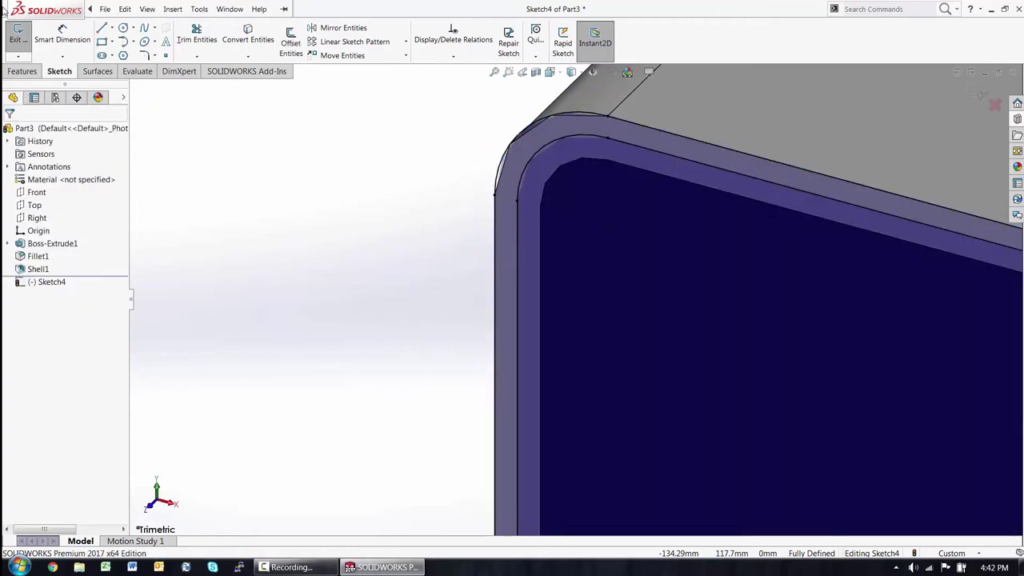
- Turn the rim sketch into a blind Cut-Extrude 20 mm deep
{"action": "left_click", "coordinate": [20, 37]}
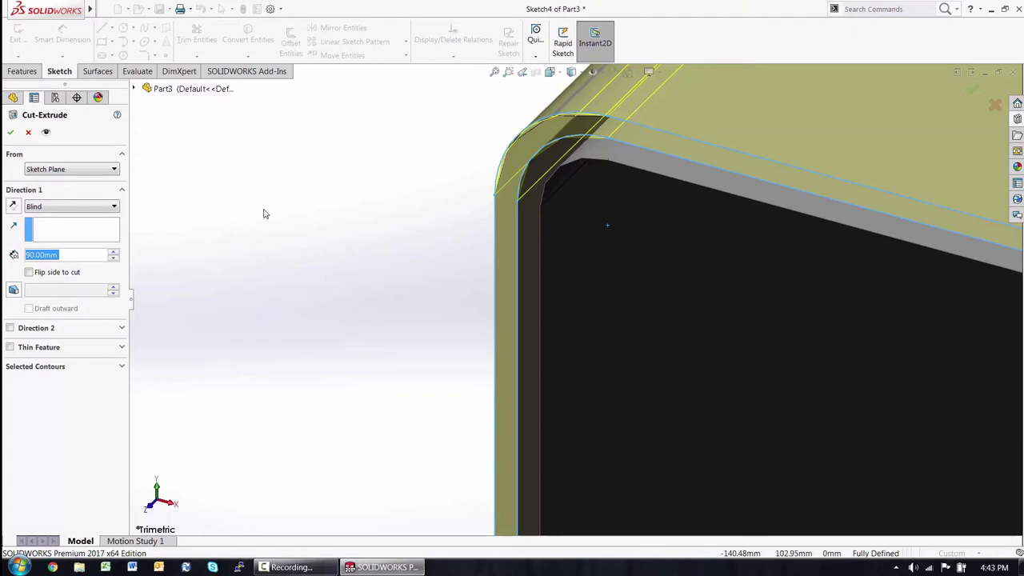
{"action": "key", "text": "f"}
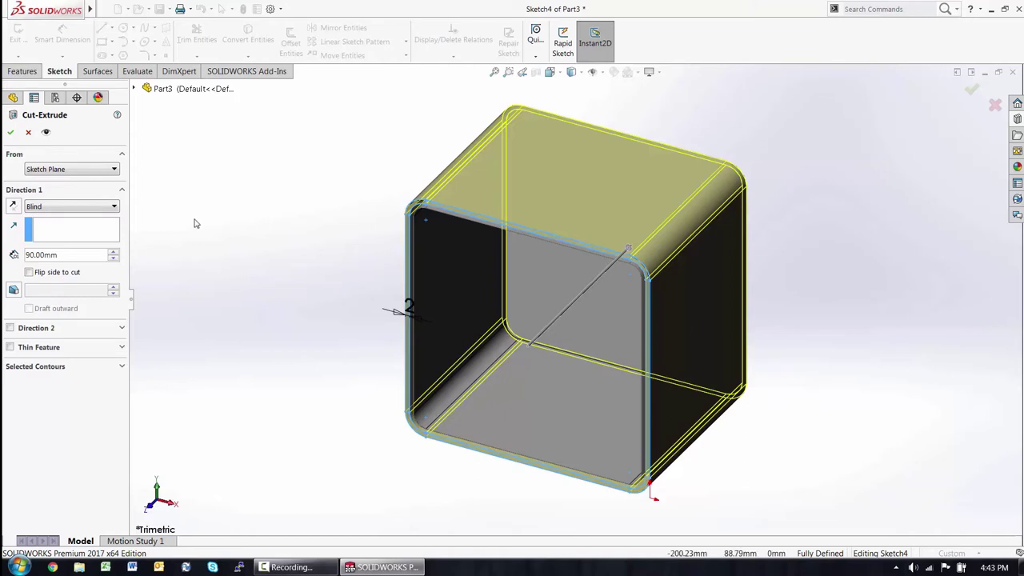
{"action": "double_click", "coordinate": [60, 254]}
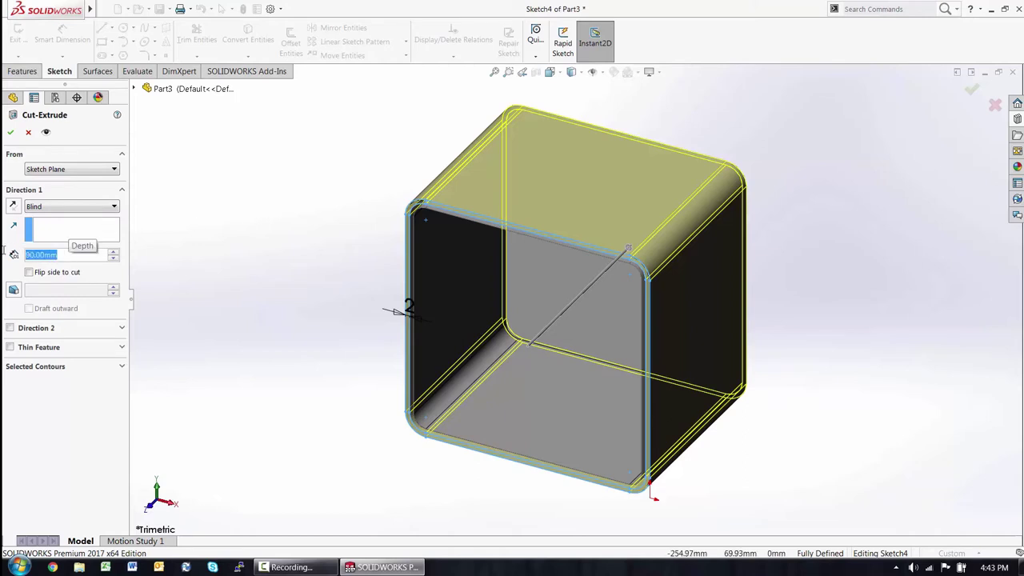
{"action": "type", "text": "20"}
{"action": "key", "text": "Return"}
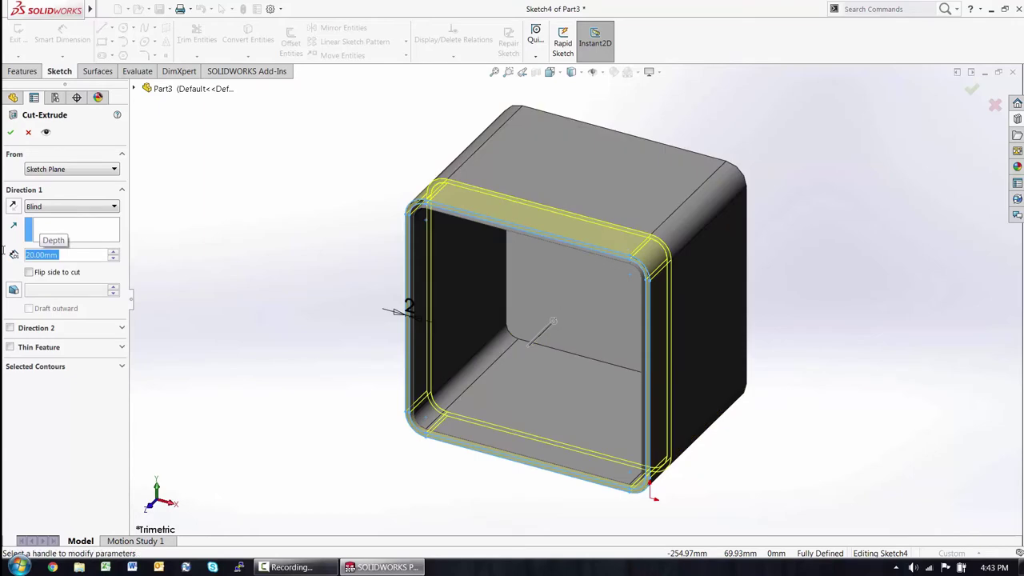
- Apply the 20 mm rim cut and save the part over Part2.SLDPRT
{"action": "key", "text": "Return"}
{"action": "key", "text": "ctrl+s"}
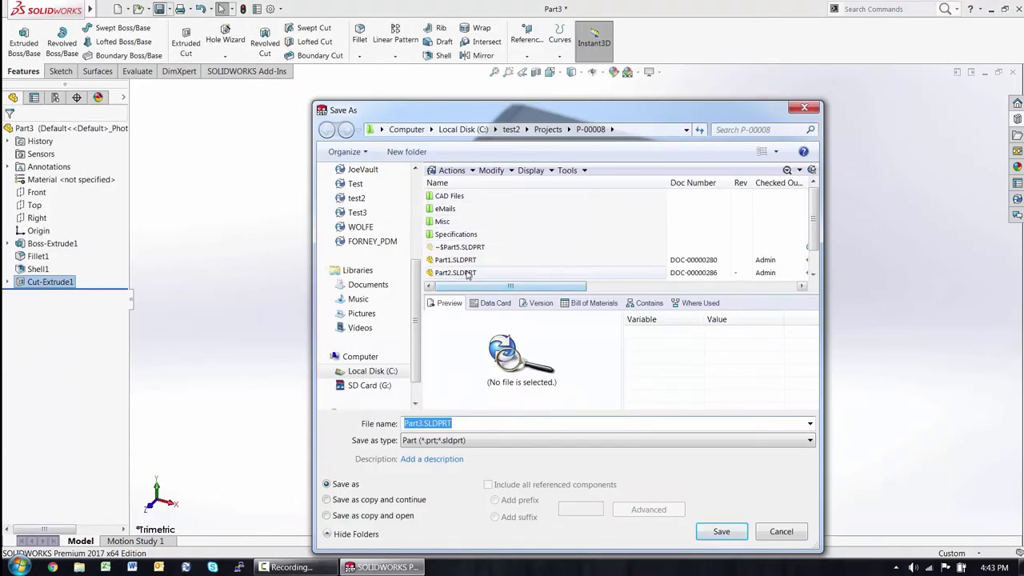
{"action": "left_click", "coordinate": [468, 273]}
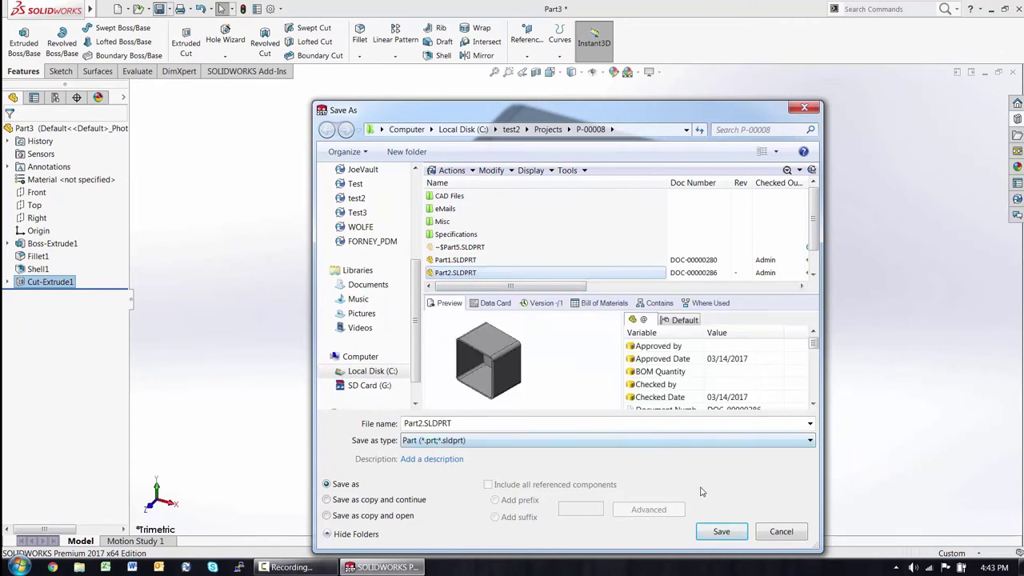
{"action": "left_click", "coordinate": [716, 533]}
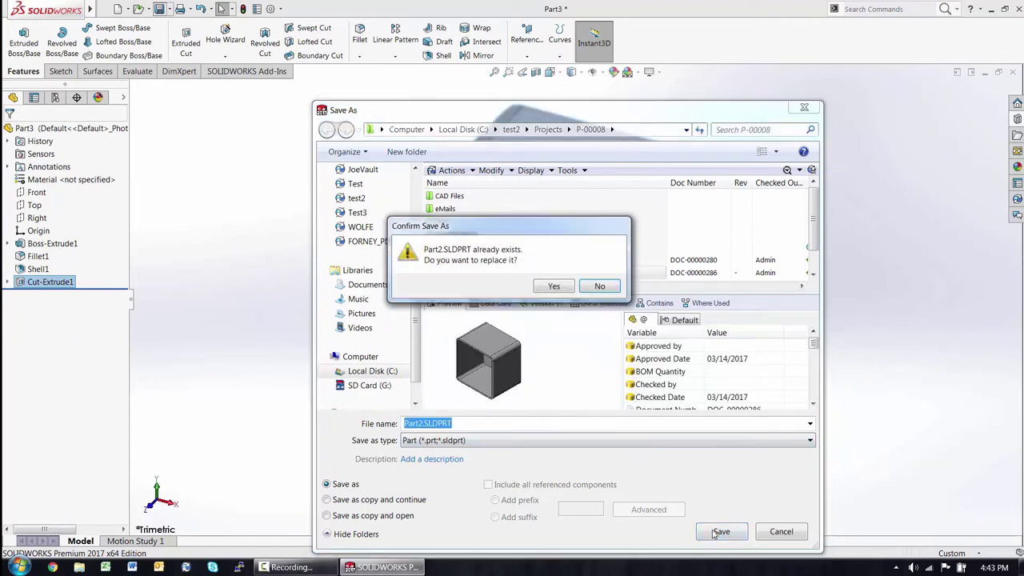
{"action": "left_click", "coordinate": [557, 286]}
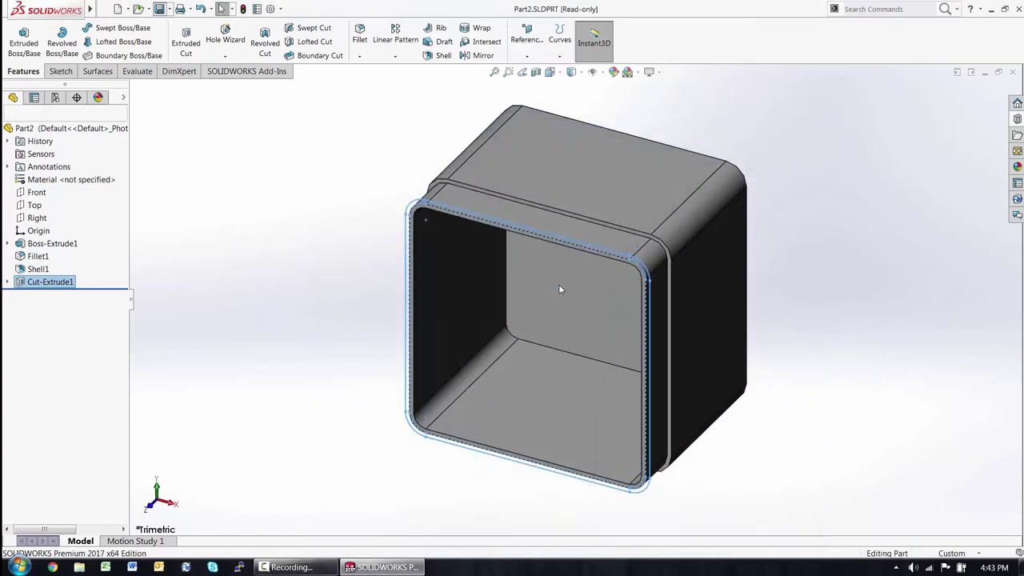
- Assign Rubber as the part's material and save the part
{"action": "right_click", "coordinate": [85, 185]}
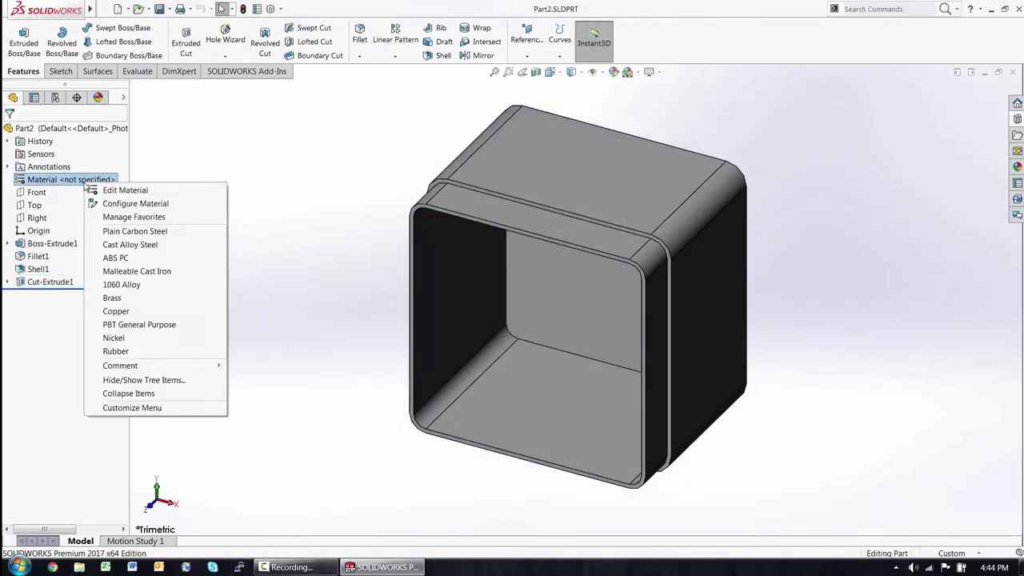
{"action": "left_click", "coordinate": [131, 351]}
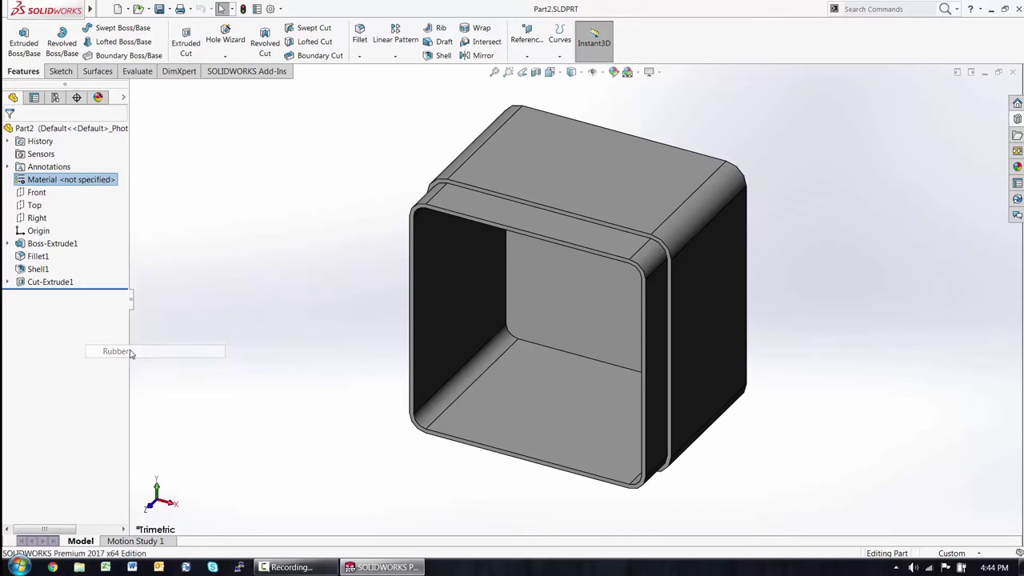
{"action": "left_click", "coordinate": [161, 12]}
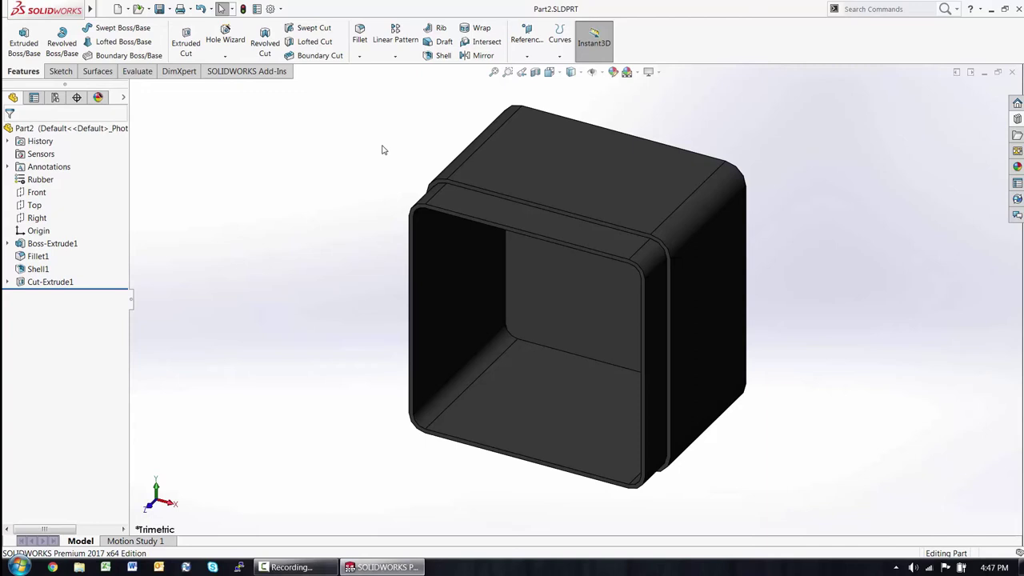
- Create a new assembly from the rubber cap part using the assem template
{"action": "left_click", "coordinate": [128, 10]}
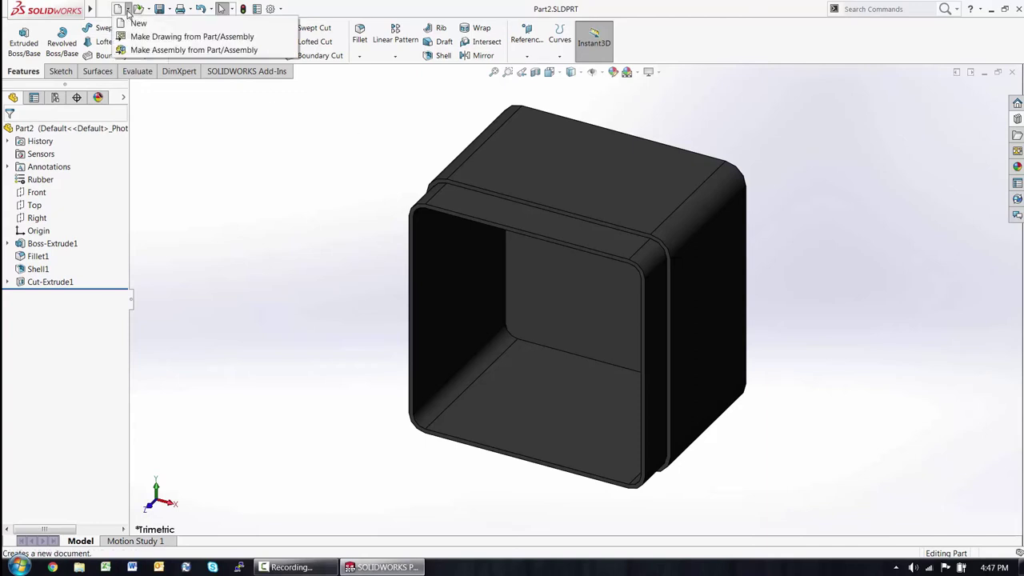
{"action": "left_click", "coordinate": [141, 50]}
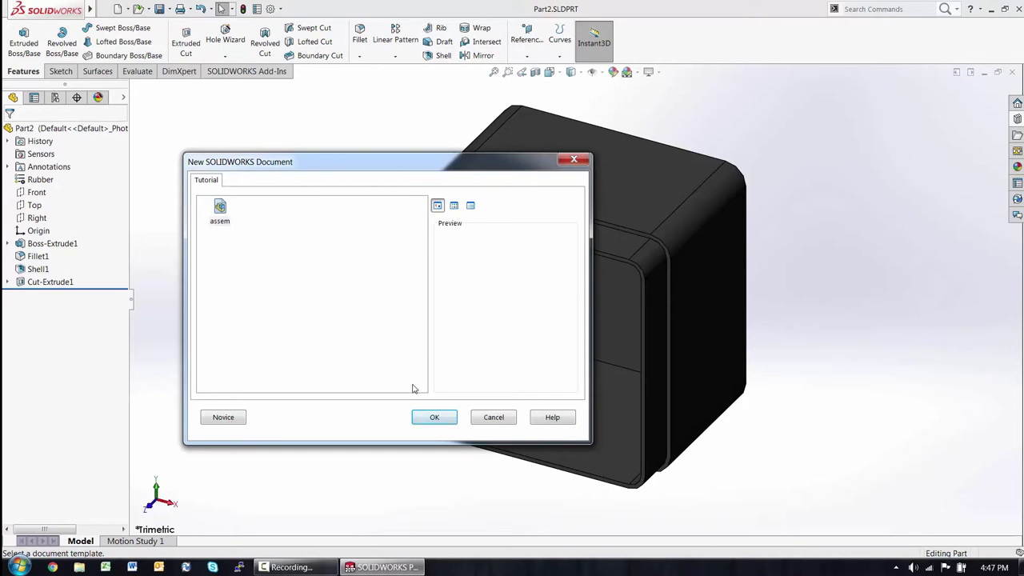
{"action": "left_click", "coordinate": [424, 418]}
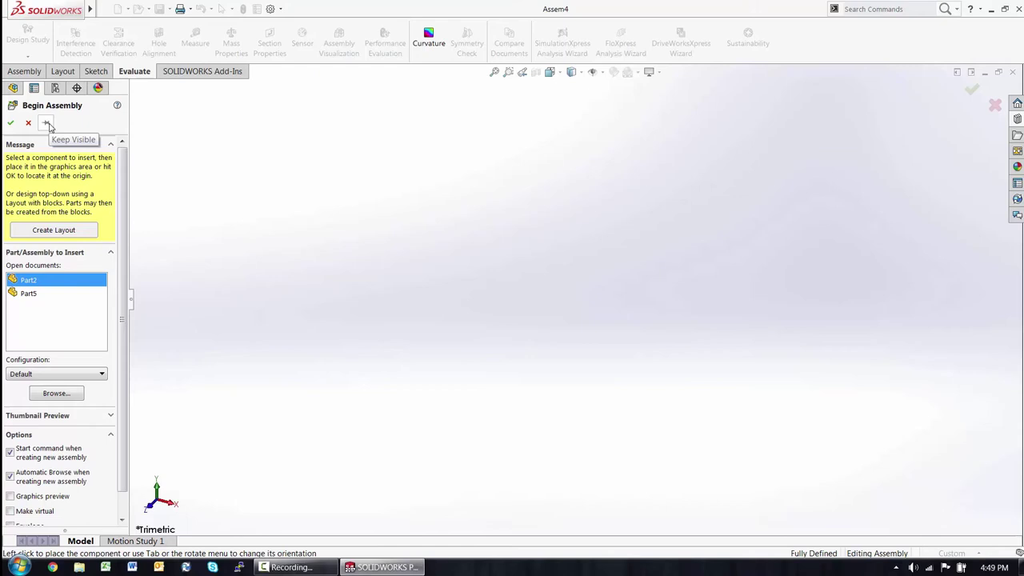
- Insert Part5, the square flanged part, and pick Part2 as the next component
{"action": "left_click", "coordinate": [46, 124]}
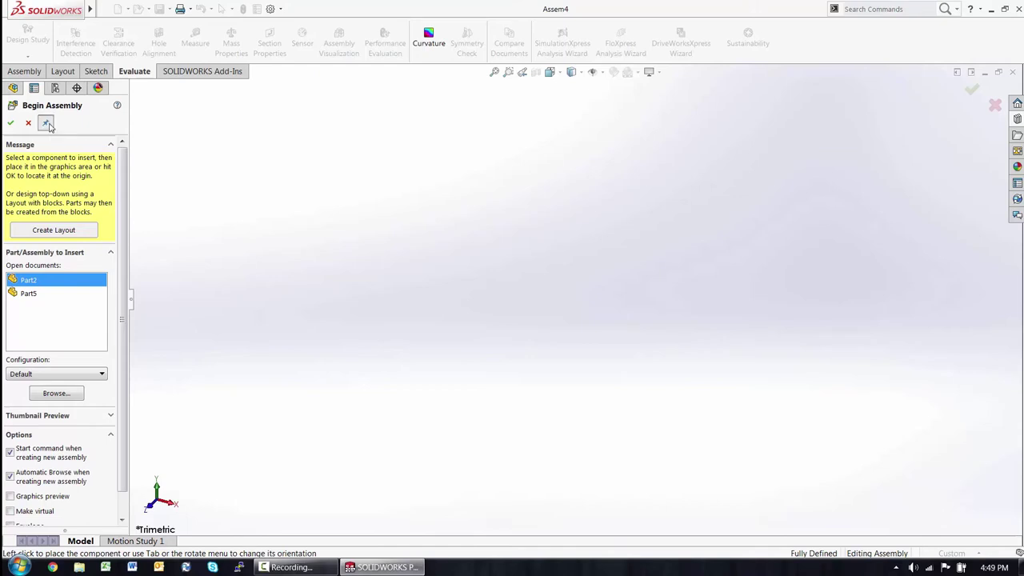
{"action": "left_click", "coordinate": [34, 295]}
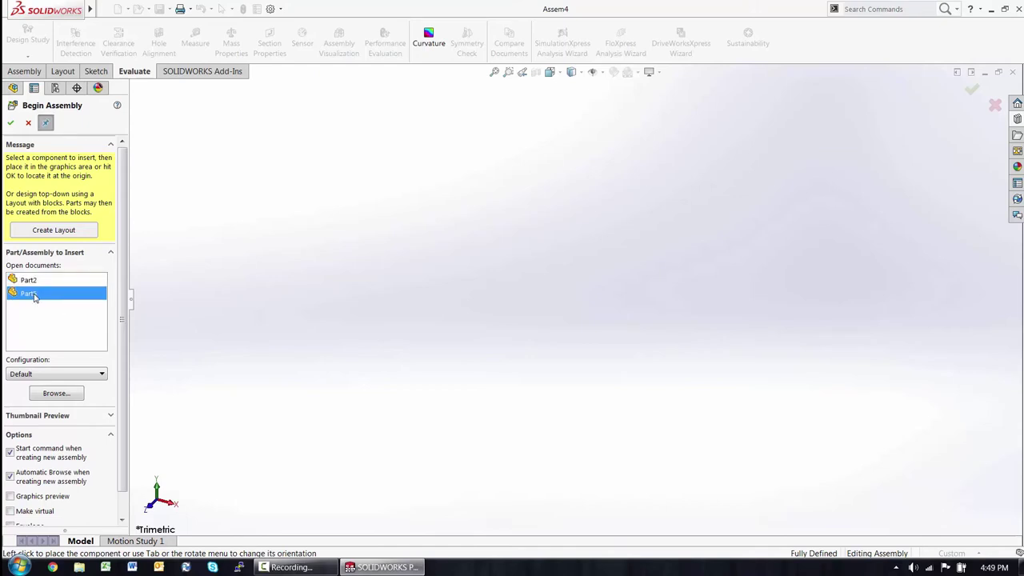
{"action": "left_click", "coordinate": [574, 302]}
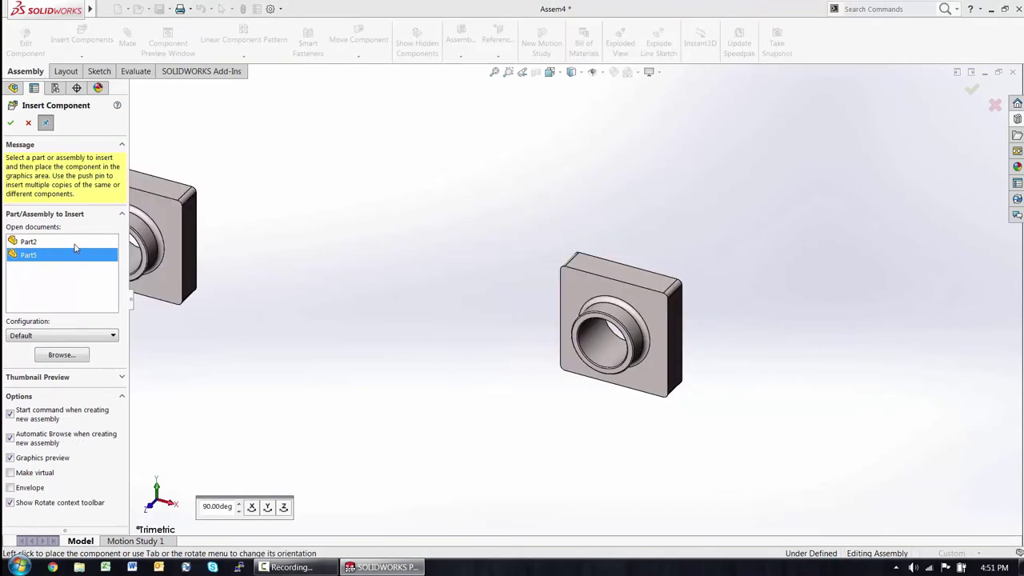
{"action": "left_click", "coordinate": [28, 240]}
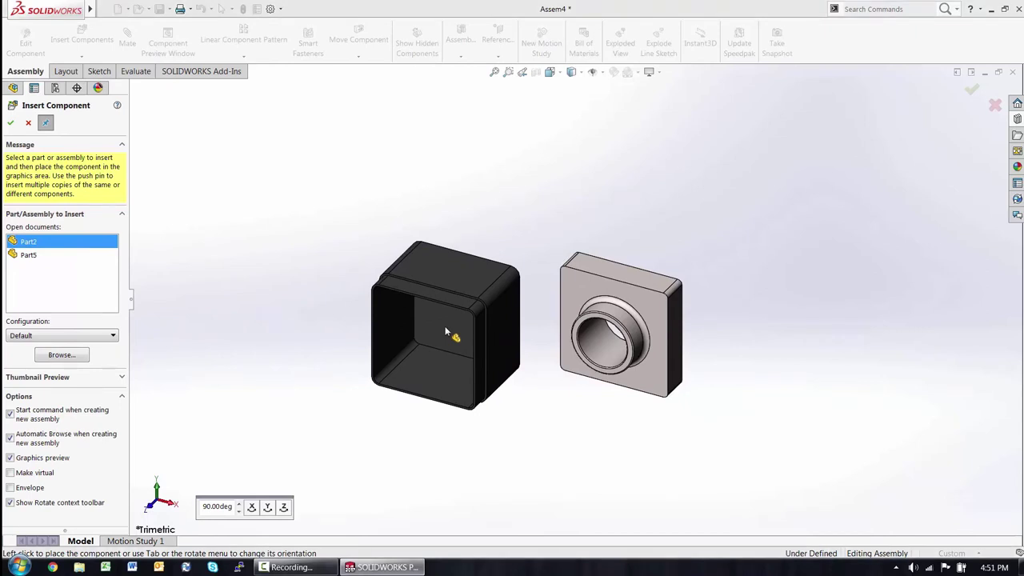
- Place the rubber cap, save as Assem4.SLDASM, and rotate the cap with the move triad
{"action": "left_click", "coordinate": [445, 326]}
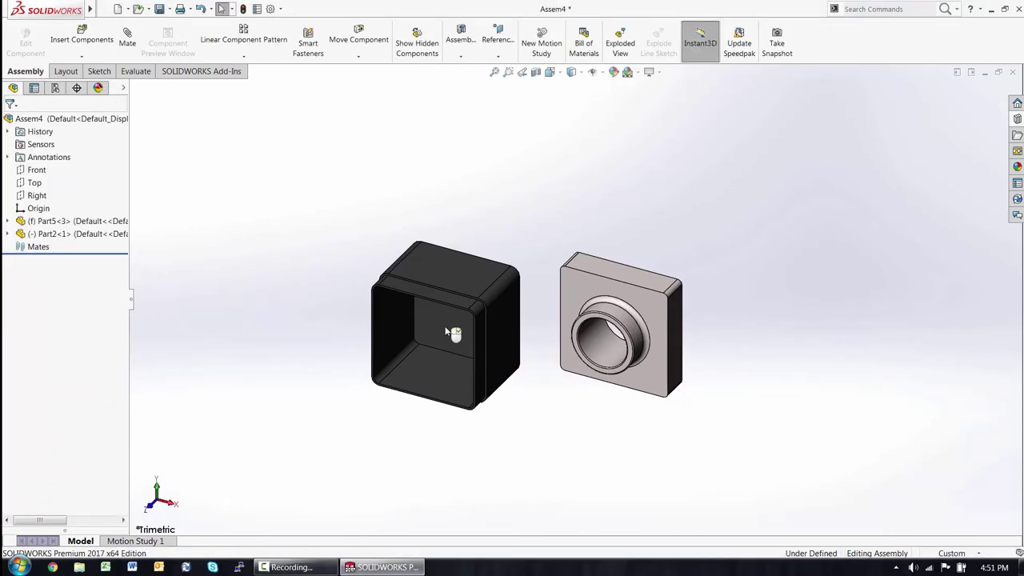
{"action": "left_click", "coordinate": [159, 10]}
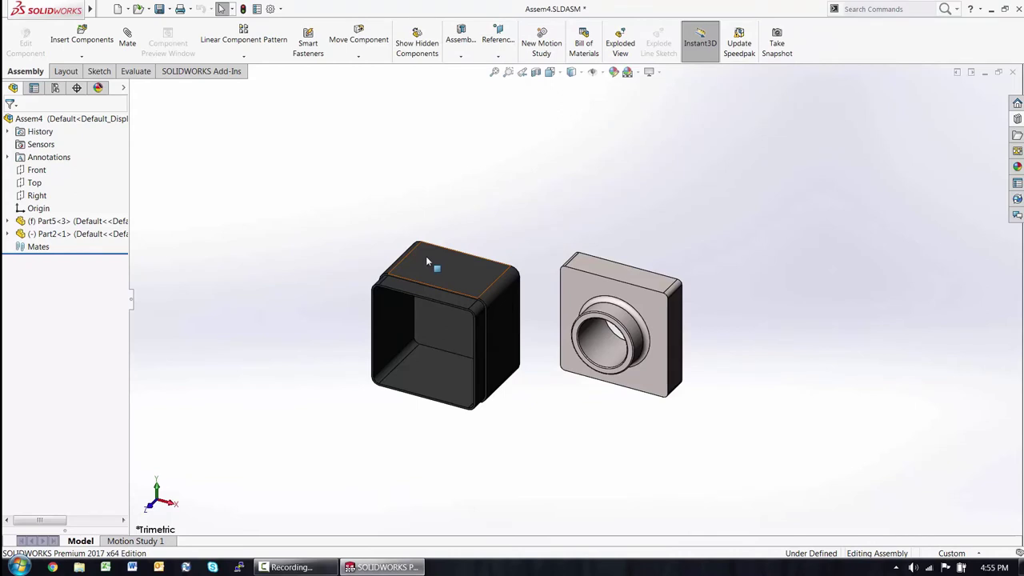
{"action": "right_click", "coordinate": [426, 257]}
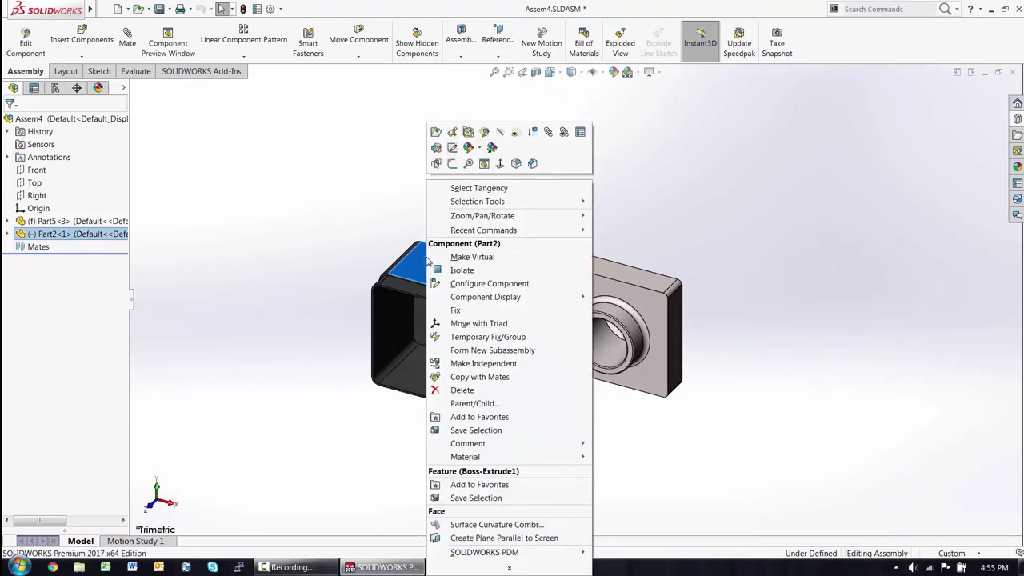
{"action": "left_click", "coordinate": [470, 323]}
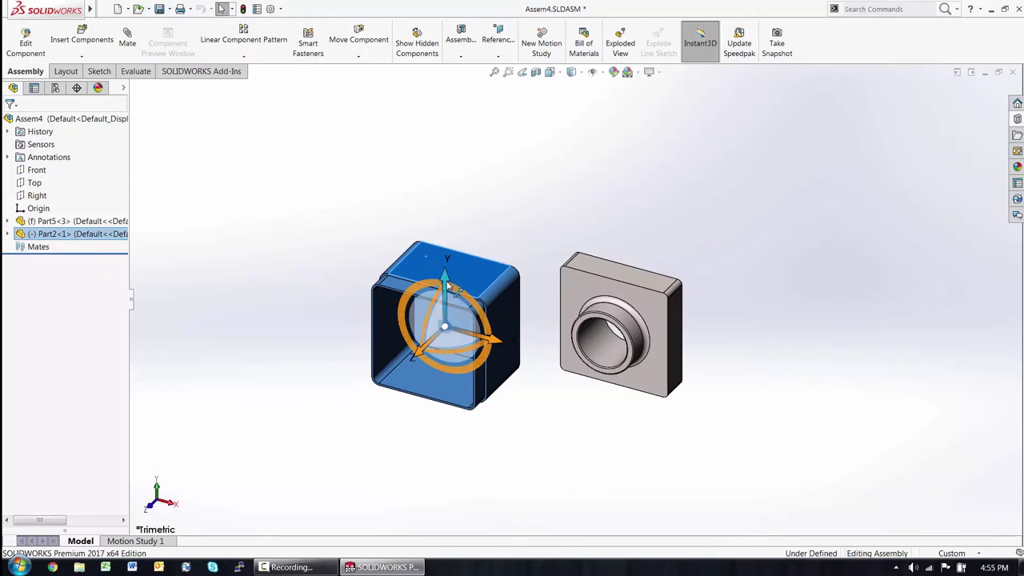
{"action": "mouse_move", "coordinate": [449, 287]}
{"action": "left_mouse_down"}
{"action": "mouse_move", "coordinate": [447, 274]}
{"action": "mouse_move", "coordinate": [416, 369]}
{"action": "left_mouse_up"}
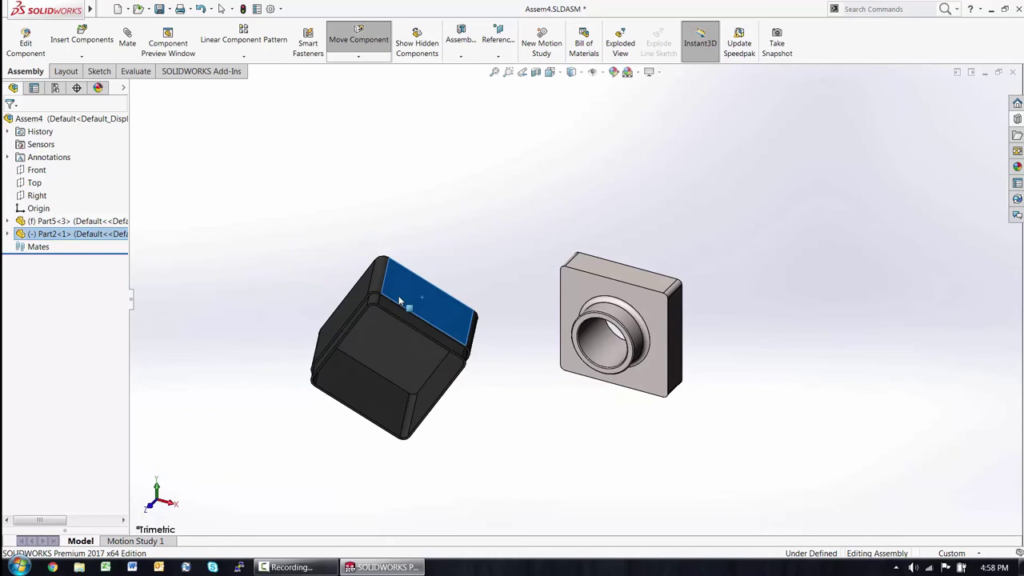
{"action": "mouse_move", "coordinate": [425, 302]}
{"action": "right_mouse_down"}
{"action": "mouse_move", "coordinate": [437, 307]}
{"action": "mouse_move", "coordinate": [402, 329]}
{"action": "right_mouse_up"}
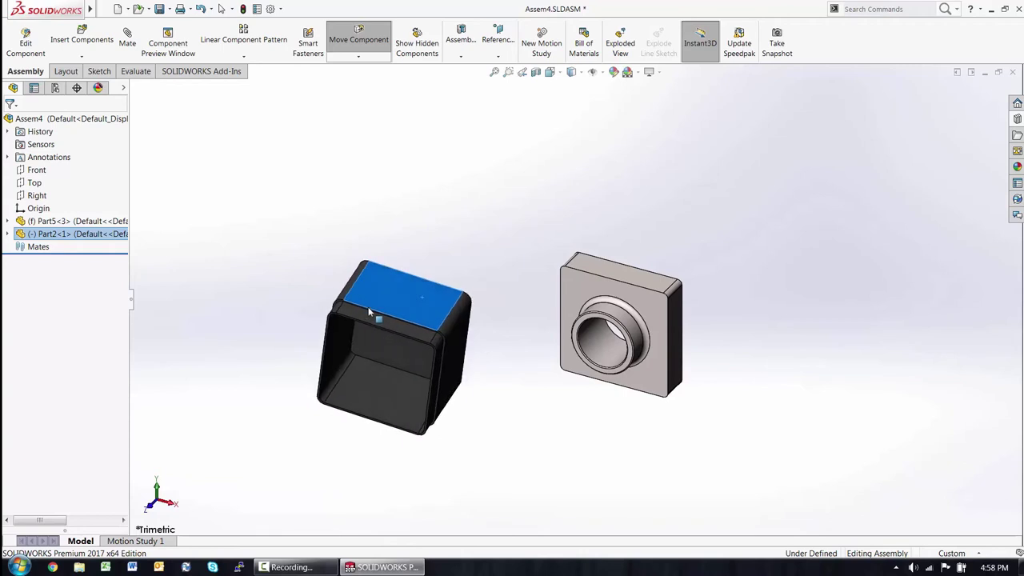
{"action": "right_click_drag", "start_coordinate": [401, 330], "coordinate": [268, 308]}
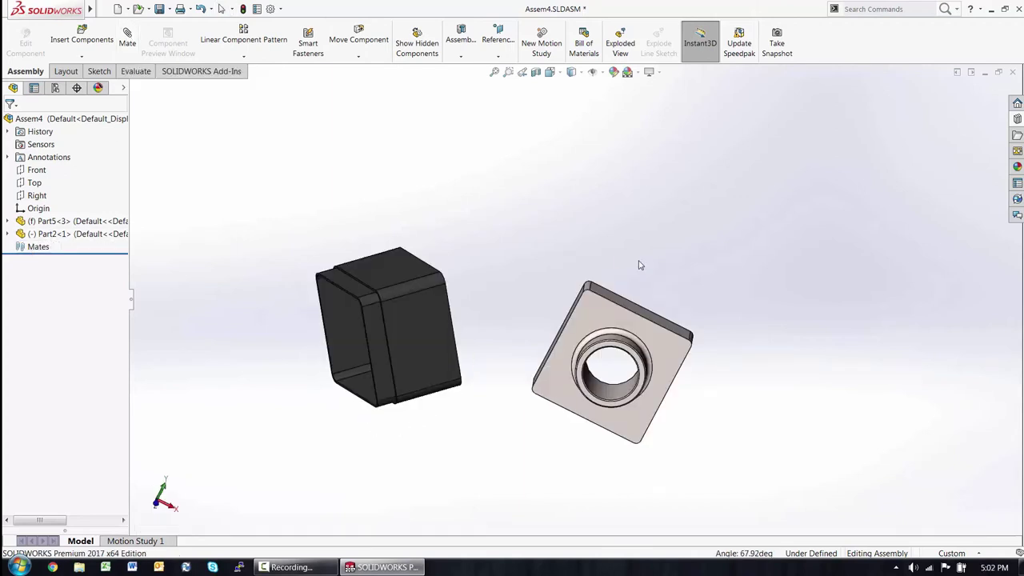
- Rotate the rubber cap and drag it up against the flanged part
{"action": "middle_click_drag", "start_coordinate": [639, 265], "coordinate": [571, 248]}
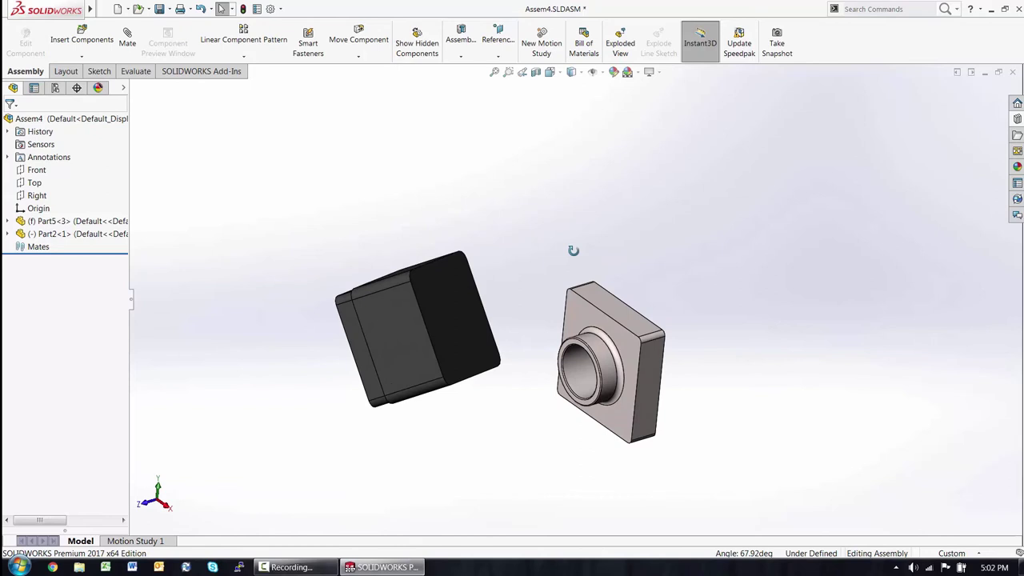
{"action": "left_click", "coordinate": [410, 342]}
{"action": "right_click_drag", "start_coordinate": [410, 341], "coordinate": [464, 335]}
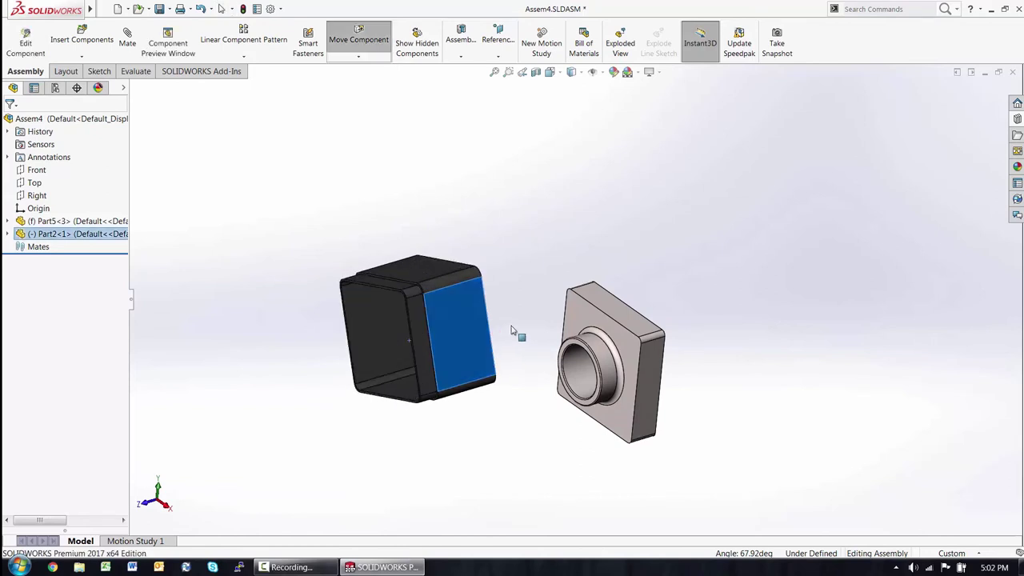
{"action": "left_click", "coordinate": [463, 332]}
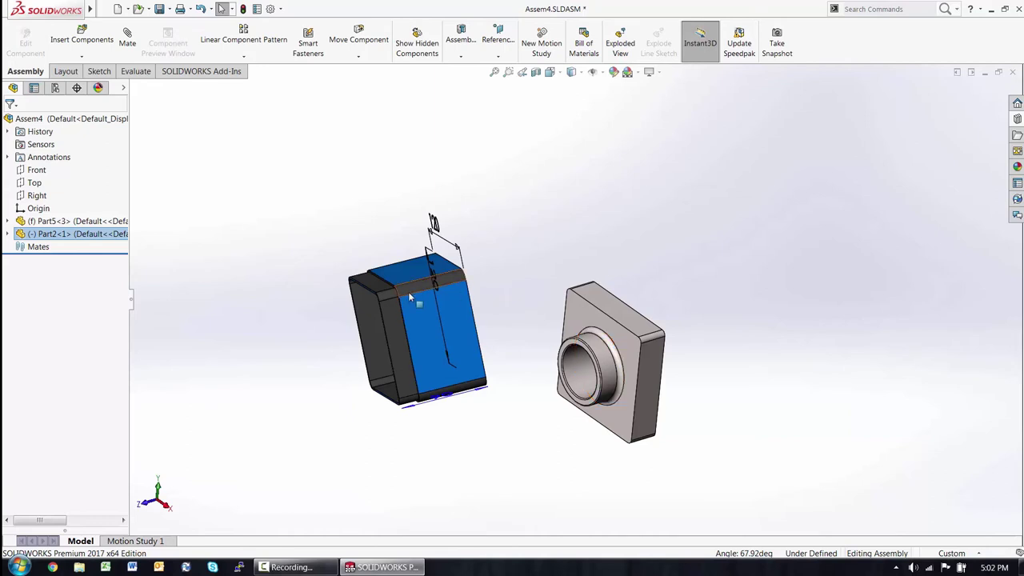
{"action": "left_click_drag", "start_coordinate": [426, 312], "coordinate": [611, 318]}
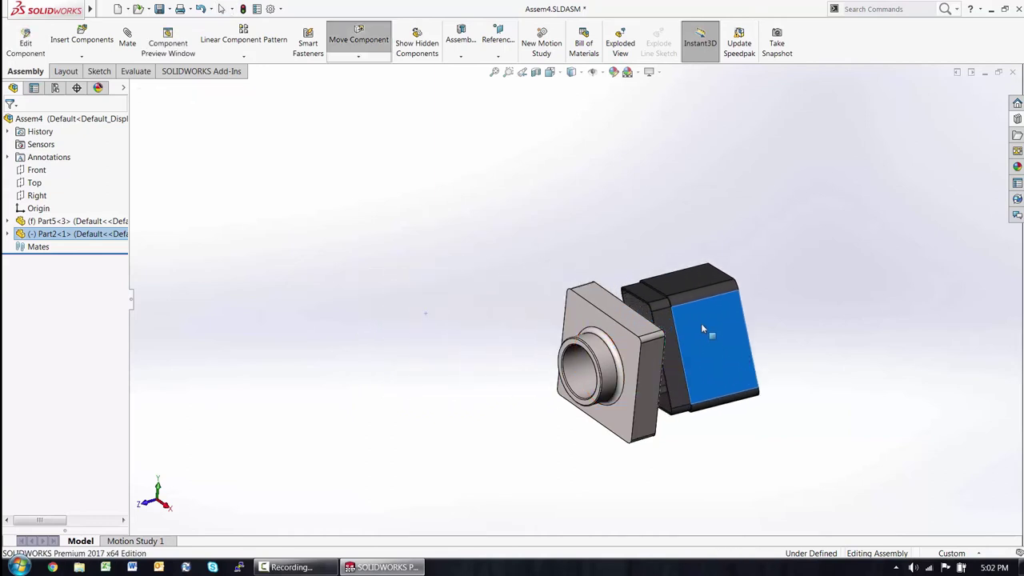
- Start a mate with the rubber cap's top edge as the first reference
{"action": "mouse_move", "coordinate": [704, 323]}
{"action": "middle_mouse_down"}
{"action": "mouse_move", "coordinate": [674, 306]}
{"action": "mouse_move", "coordinate": [608, 303]}
{"action": "middle_mouse_up"}
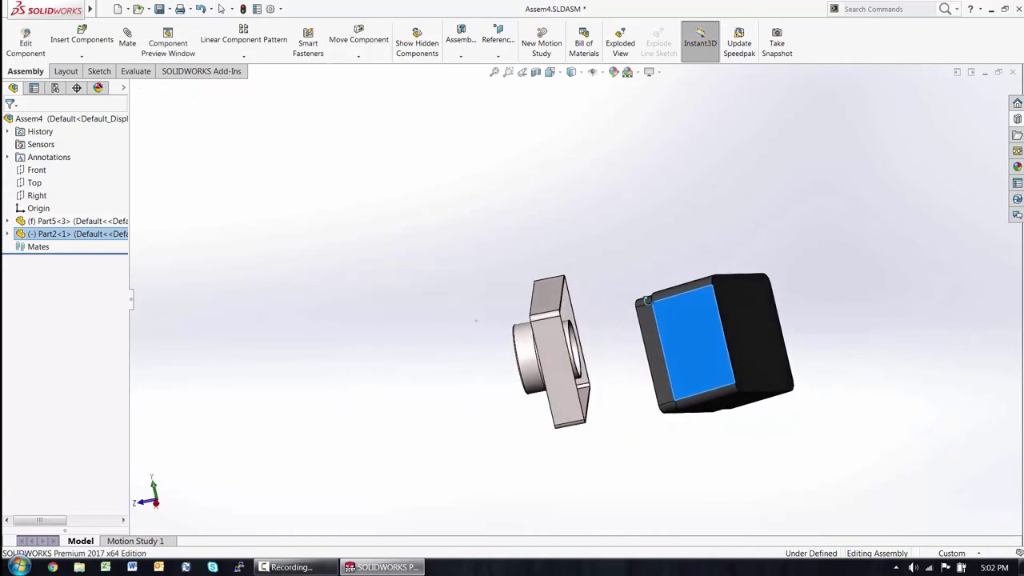
{"action": "left_click", "coordinate": [565, 295]}
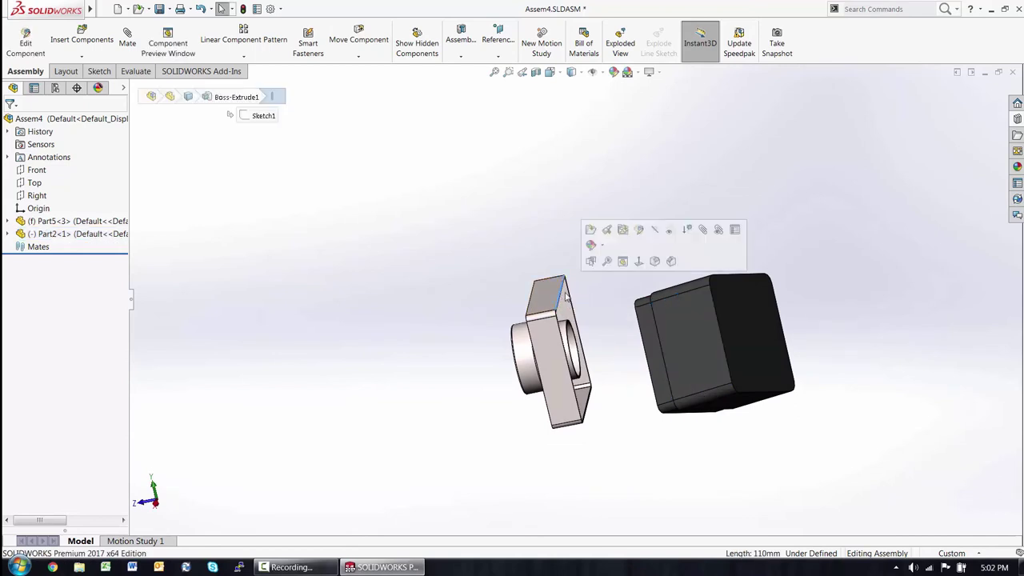
{"action": "middle_click_drag", "start_coordinate": [597, 296], "coordinate": [653, 313]}
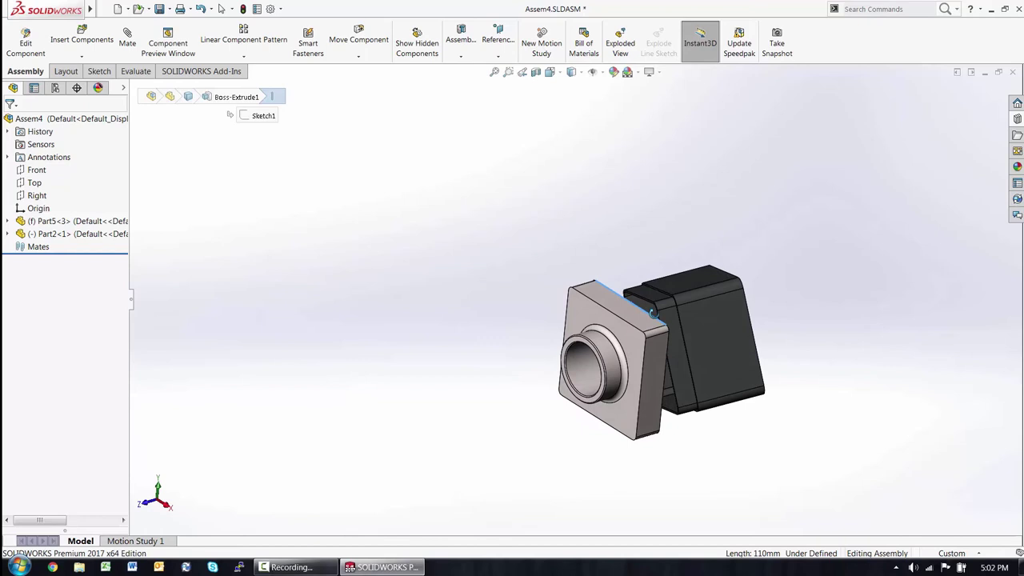
{"action": "left_click", "coordinate": [662, 291]}
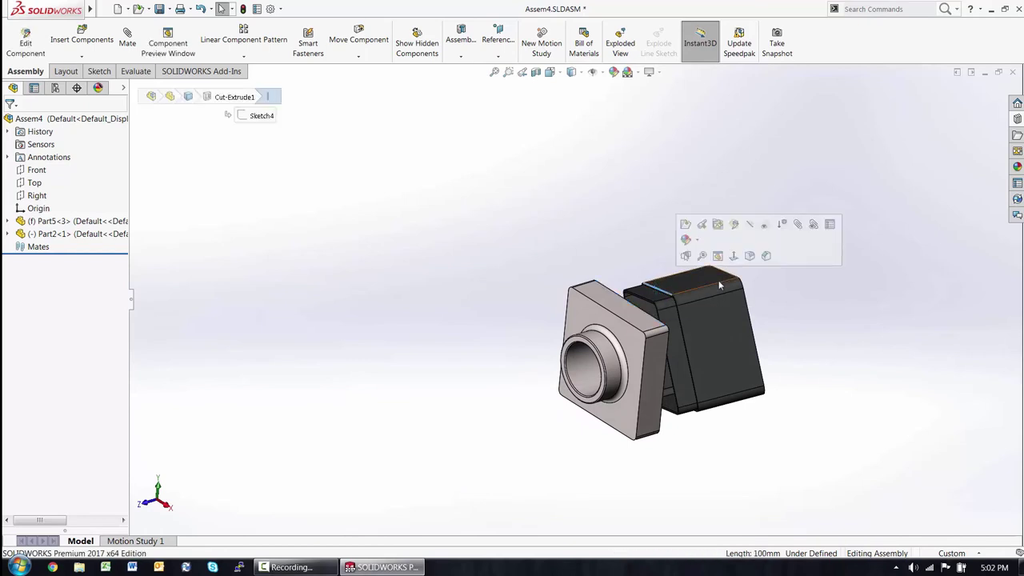
{"action": "left_click", "coordinate": [797, 225]}
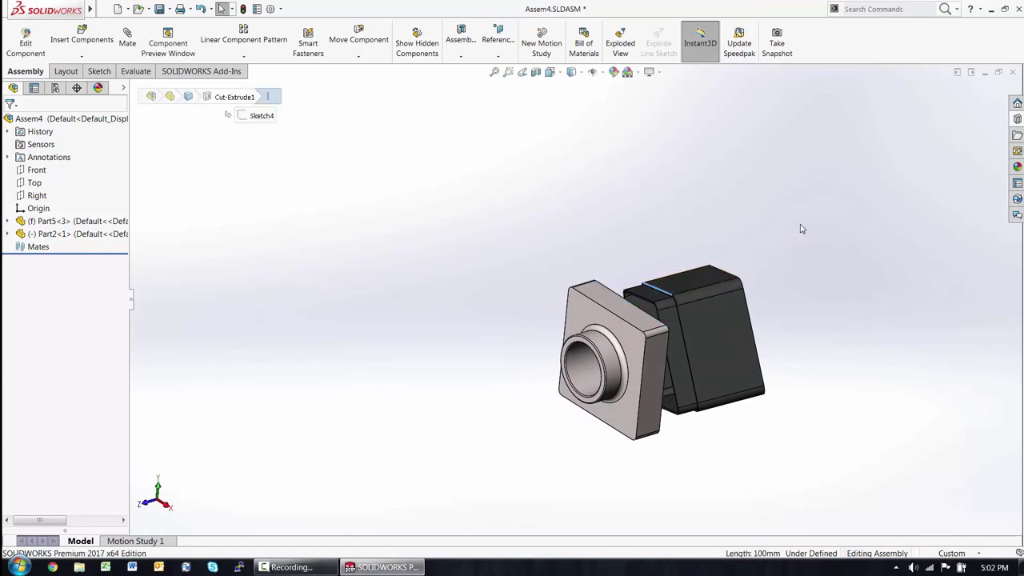
- Add coincident mates cap-to-flange: edge-to-edge, side face-to-face, then top face-to-face
{"action": "left_click", "coordinate": [638, 311]}
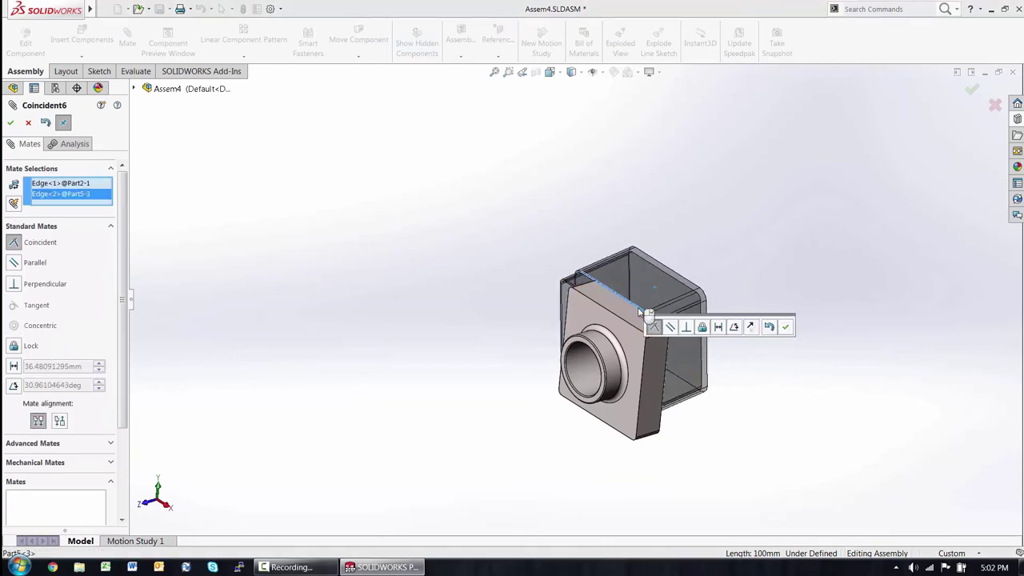
{"action": "key", "text": "Return"}
{"action": "left_click_drag", "start_coordinate": [672, 277], "coordinate": [714, 237]}
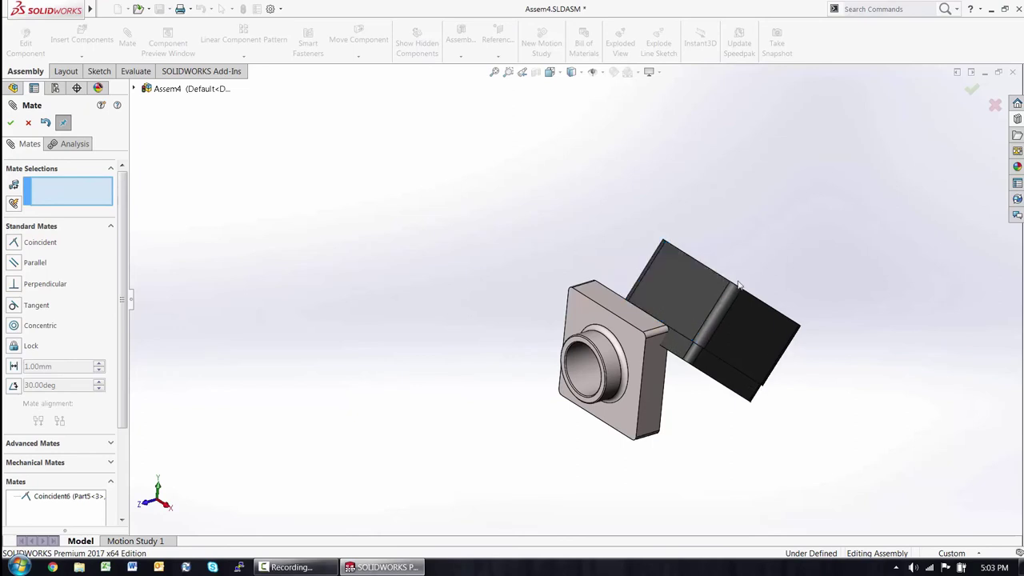
{"action": "left_click", "coordinate": [753, 325]}
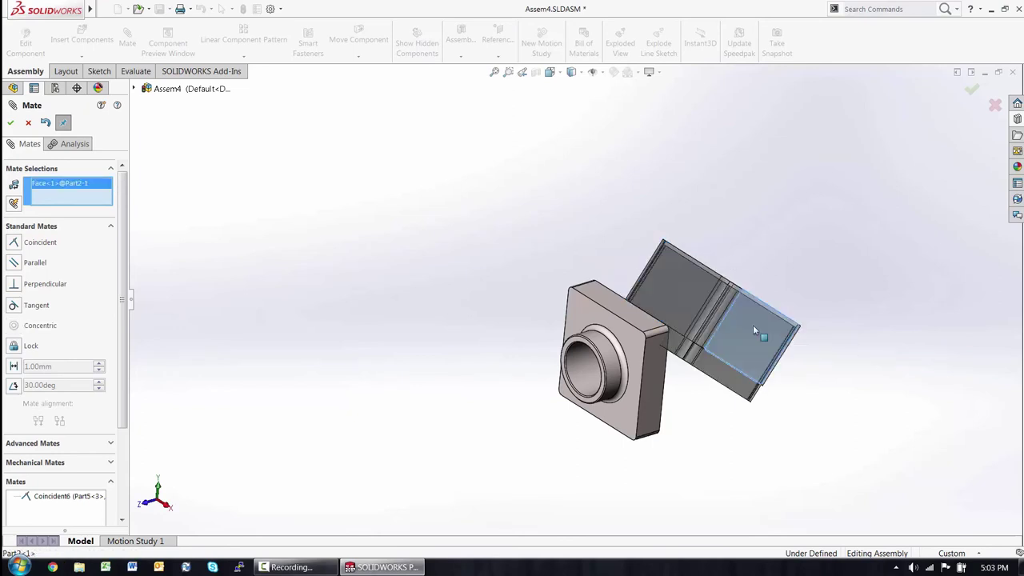
{"action": "left_click", "coordinate": [651, 381]}
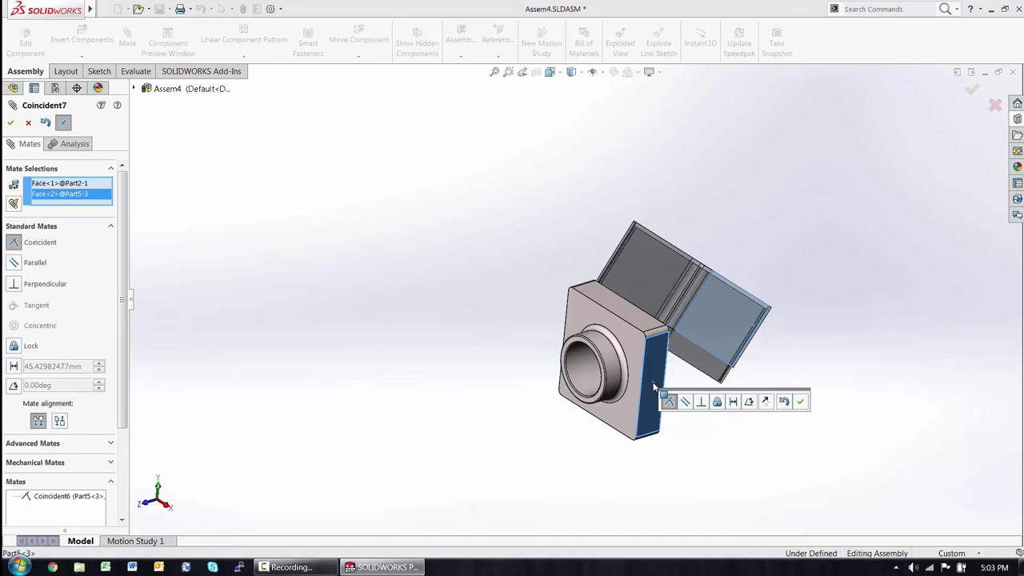
{"action": "key", "text": "Return"}
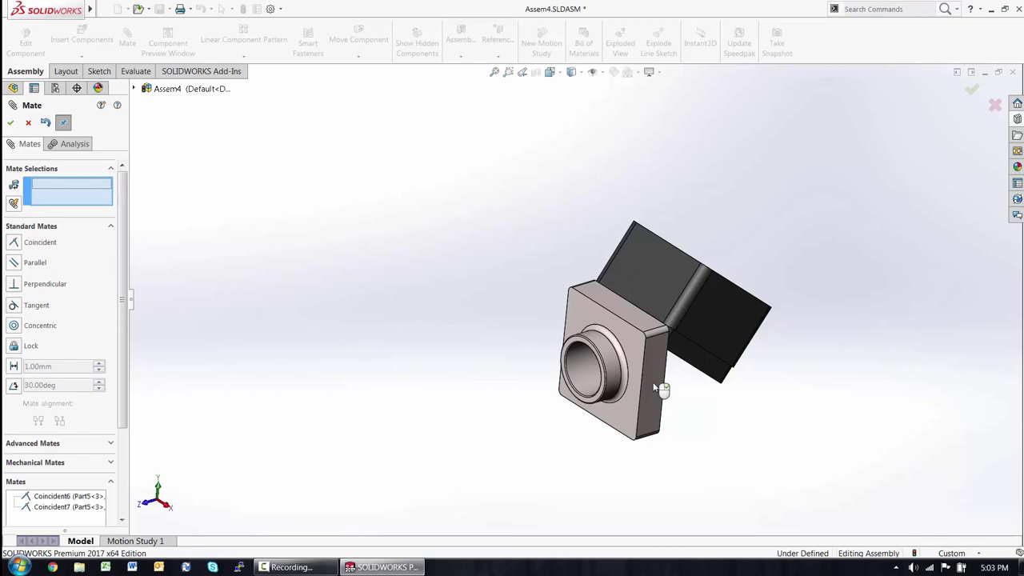
{"action": "left_click", "coordinate": [654, 328]}
{"action": "left_click", "coordinate": [657, 296]}
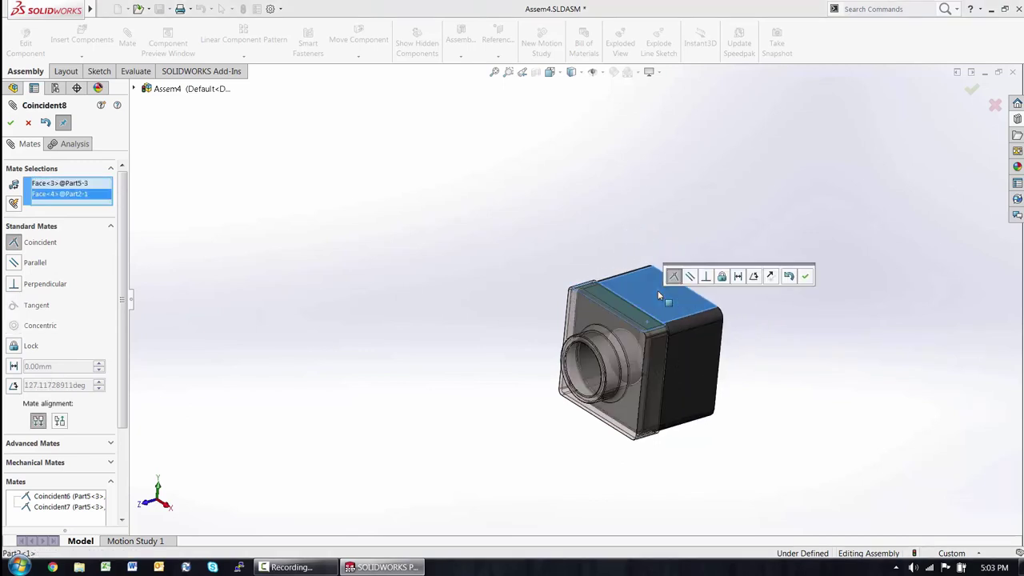
{"action": "key", "text": "Return"}
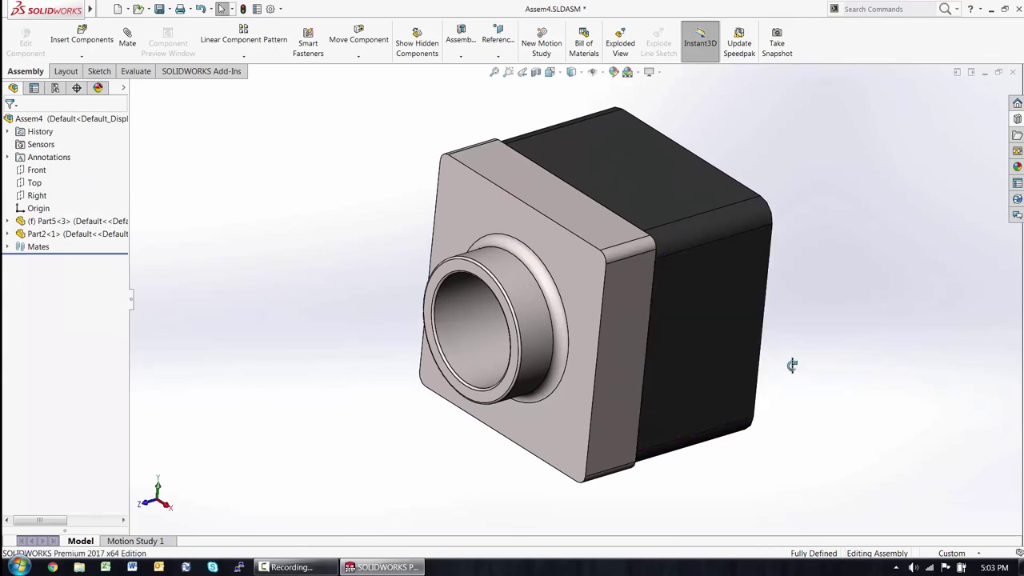
- Inspect the cap's fit in a Front-plane section, save Assem4.SLDASM, then remove the section
{"action": "mouse_move", "coordinate": [791, 366]}
{"action": "middle_mouse_down"}
{"action": "mouse_move", "coordinate": [709, 349]}
{"action": "mouse_move", "coordinate": [670, 354]}
{"action": "mouse_move", "coordinate": [674, 365]}
{"action": "mouse_move", "coordinate": [803, 354]}
{"action": "mouse_move", "coordinate": [799, 338]}
{"action": "mouse_move", "coordinate": [735, 338]}
{"action": "mouse_move", "coordinate": [856, 349]}
{"action": "mouse_move", "coordinate": [722, 343]}
{"action": "mouse_move", "coordinate": [704, 320]}
{"action": "middle_mouse_up"}
{"action": "left_click", "coordinate": [549, 71]}
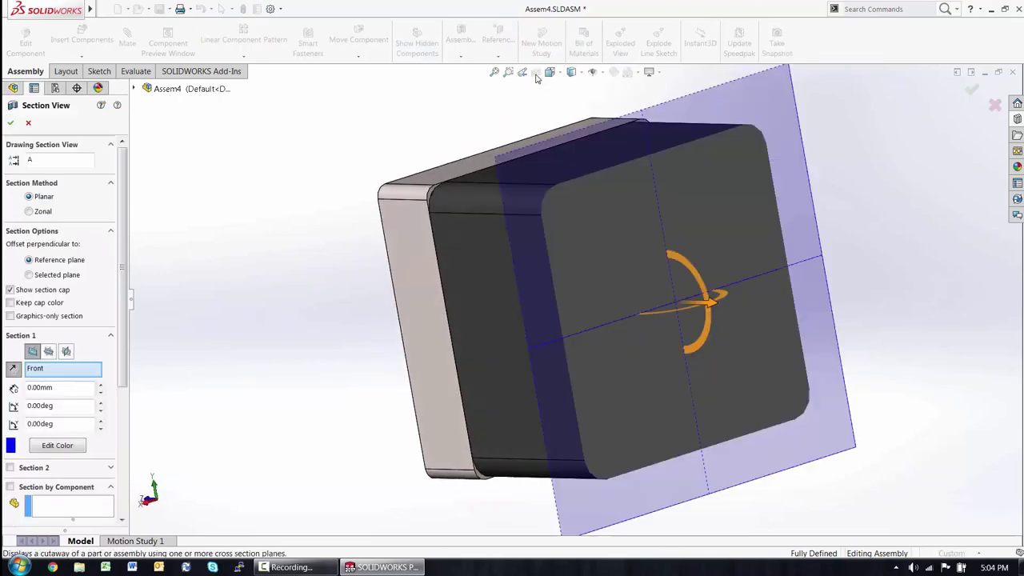
{"action": "mouse_move", "coordinate": [693, 286]}
{"action": "left_mouse_down"}
{"action": "mouse_move", "coordinate": [621, 315]}
{"action": "mouse_move", "coordinate": [576, 290]}
{"action": "mouse_move", "coordinate": [667, 302]}
{"action": "mouse_move", "coordinate": [707, 323]}
{"action": "left_mouse_up"}
{"action": "left_click", "coordinate": [160, 9]}
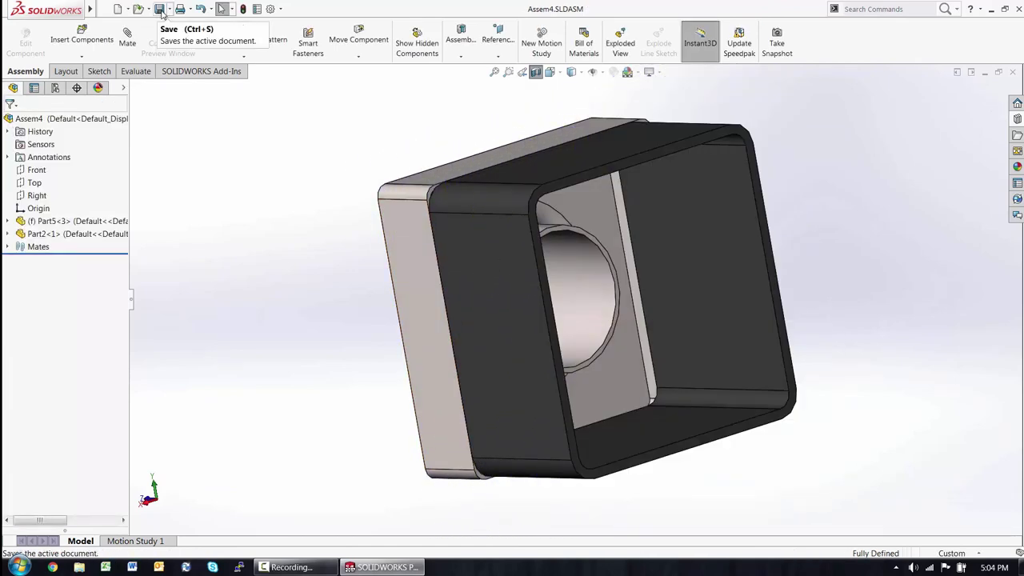
{"action": "left_click", "coordinate": [535, 72]}
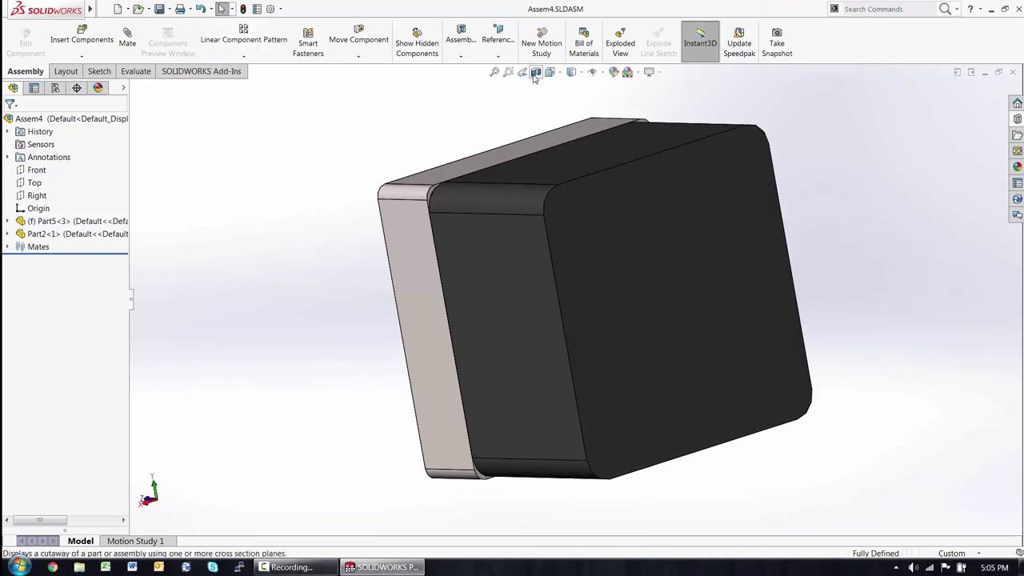